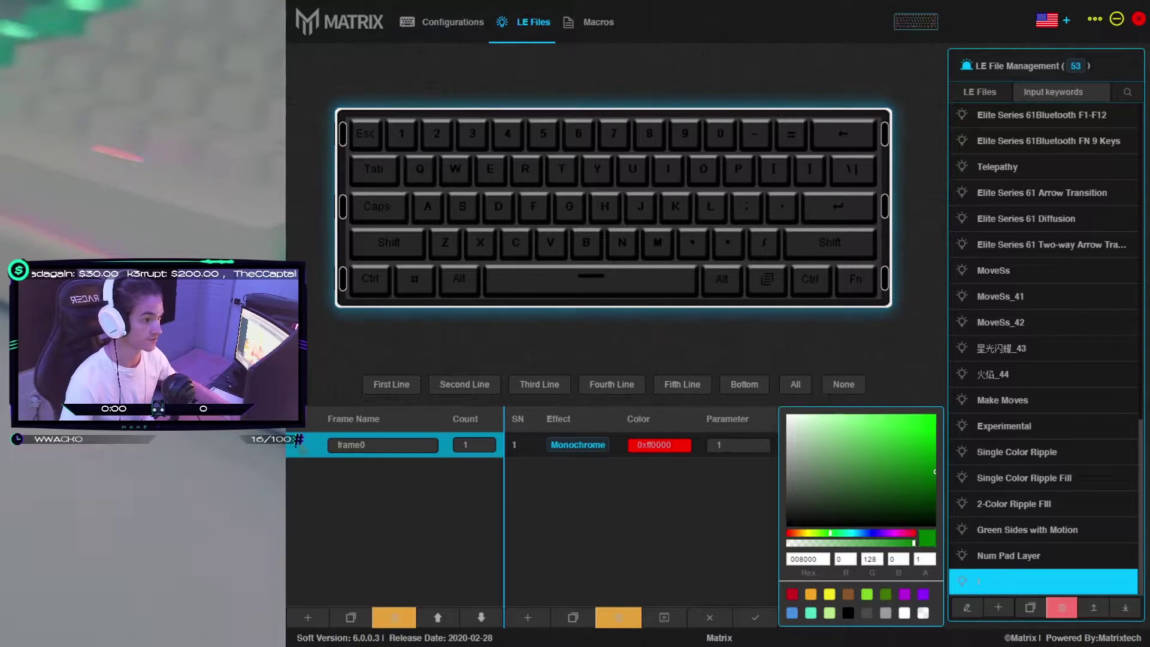
Step: Enable the outer keys for frame0: the left and right edge keys, the bottom-row modifiers and the side lights
scroll(1049, 165, up, 12)
scroll(1049, 168, down, 12)
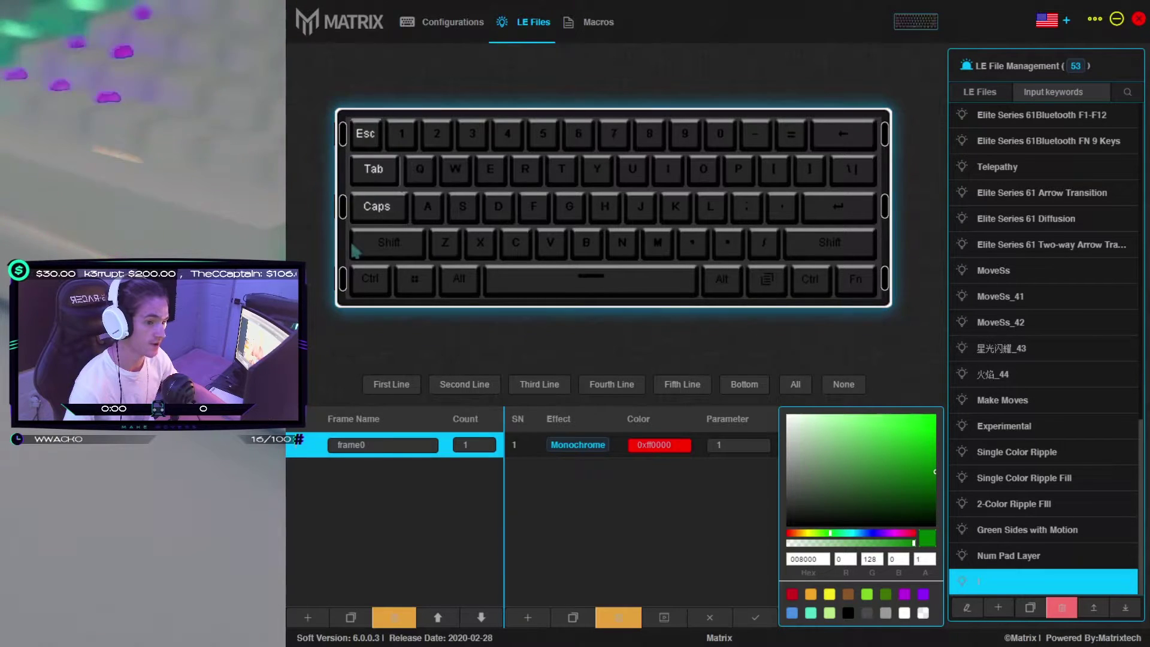
click(468, 279)
click(723, 281)
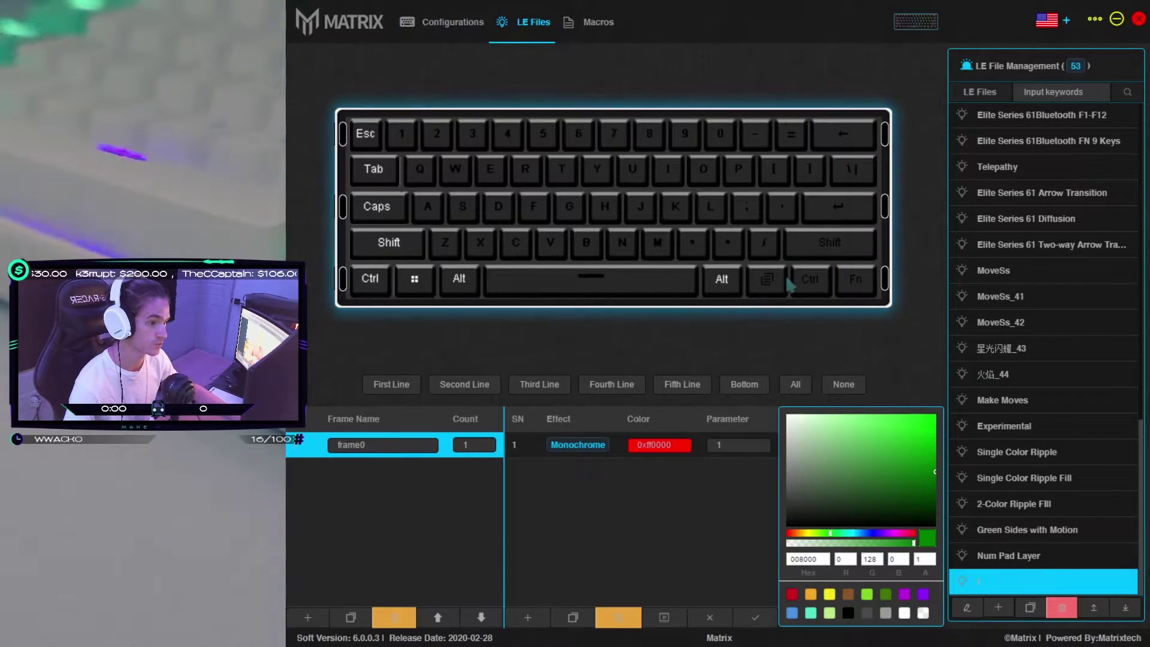
click(852, 282)
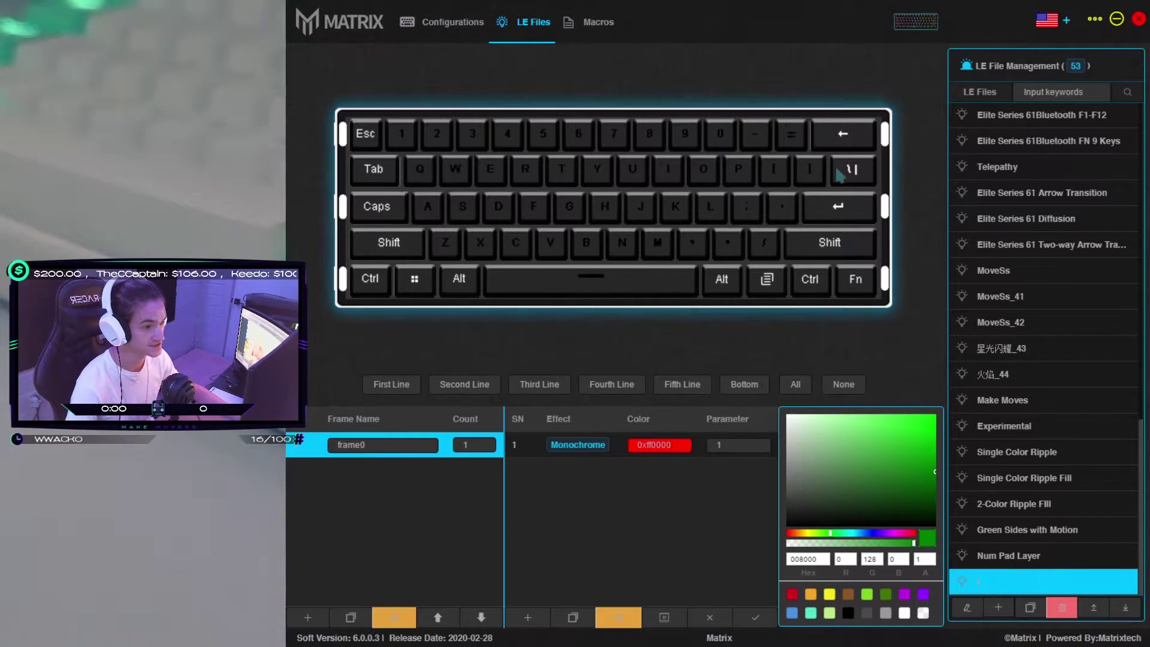
Step: Assign the red Monochrome effect to frame0's left edge keys, left side lights and all bottom-row modifier keys
click(584, 455)
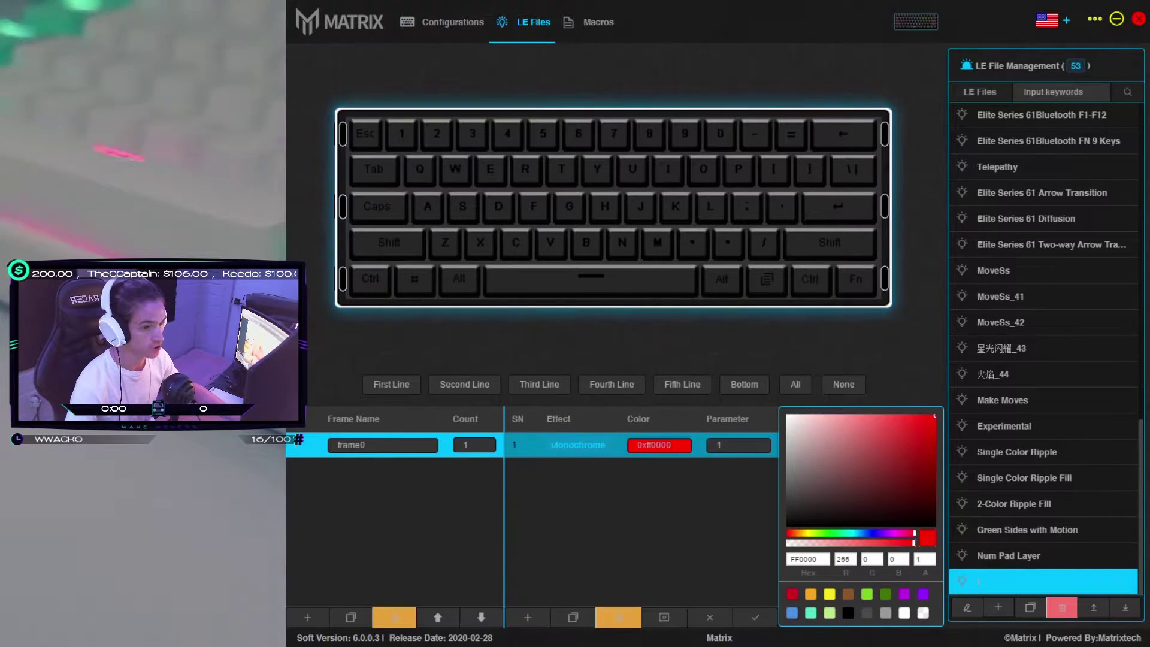
drag(333, 93, 387, 301)
click(467, 293)
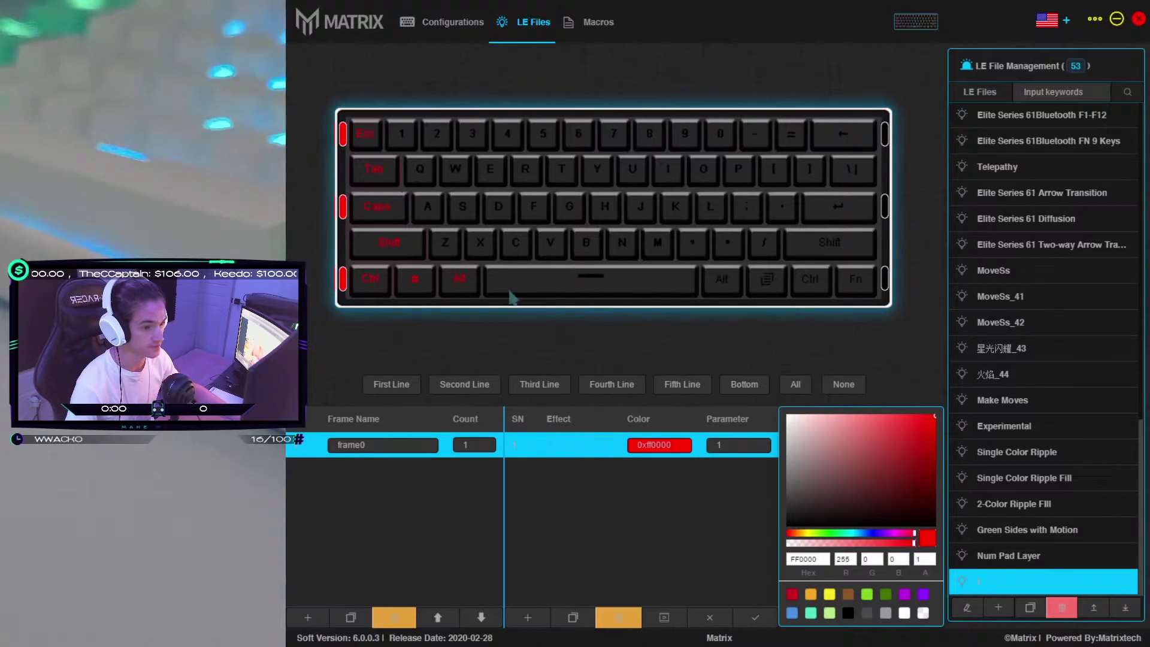
click(726, 292)
click(778, 291)
click(817, 289)
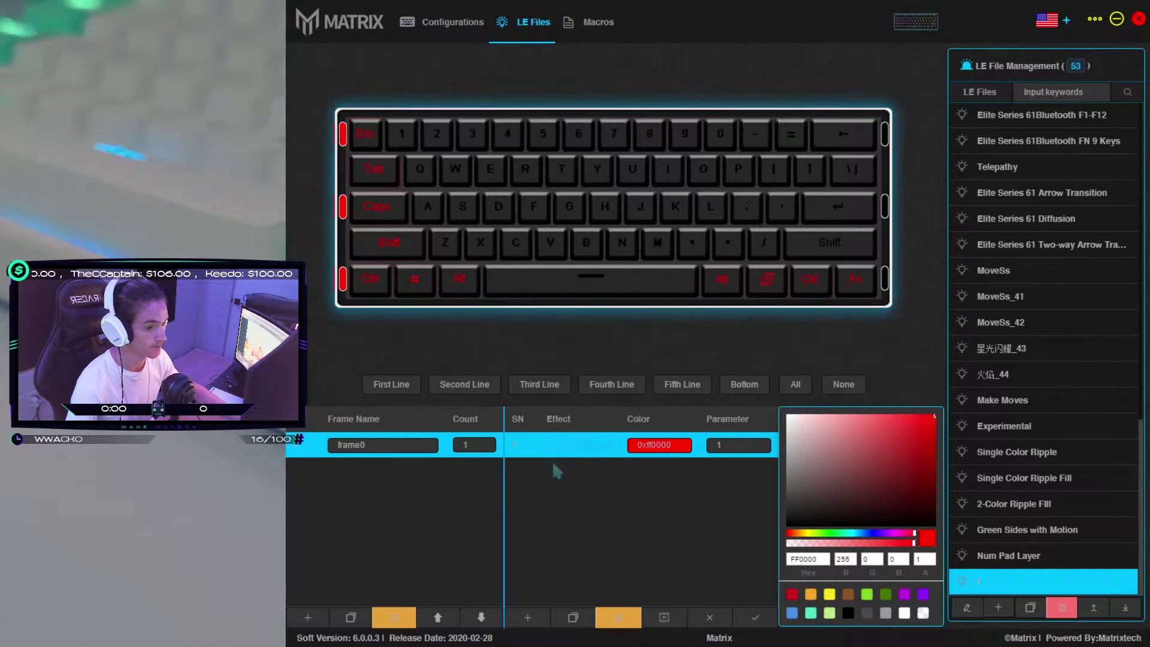
Step: Assign the same effect to the right Shift, Enter, backslash and Backspace keys and the right side lights
click(473, 445)
click(553, 448)
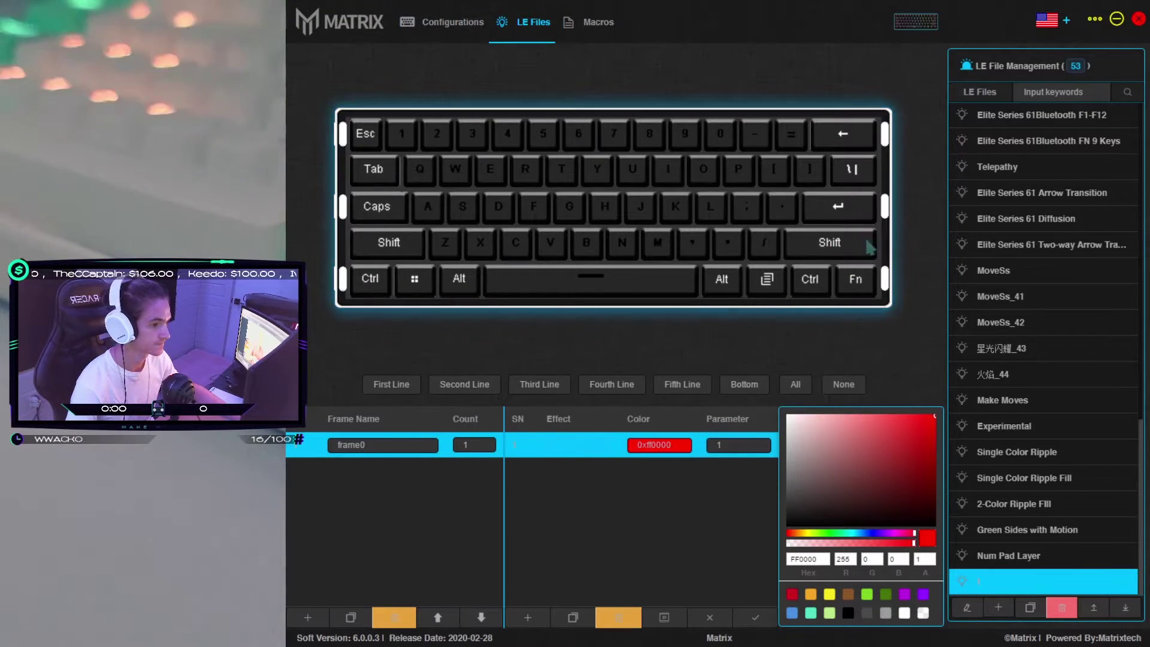
click(828, 243)
click(856, 209)
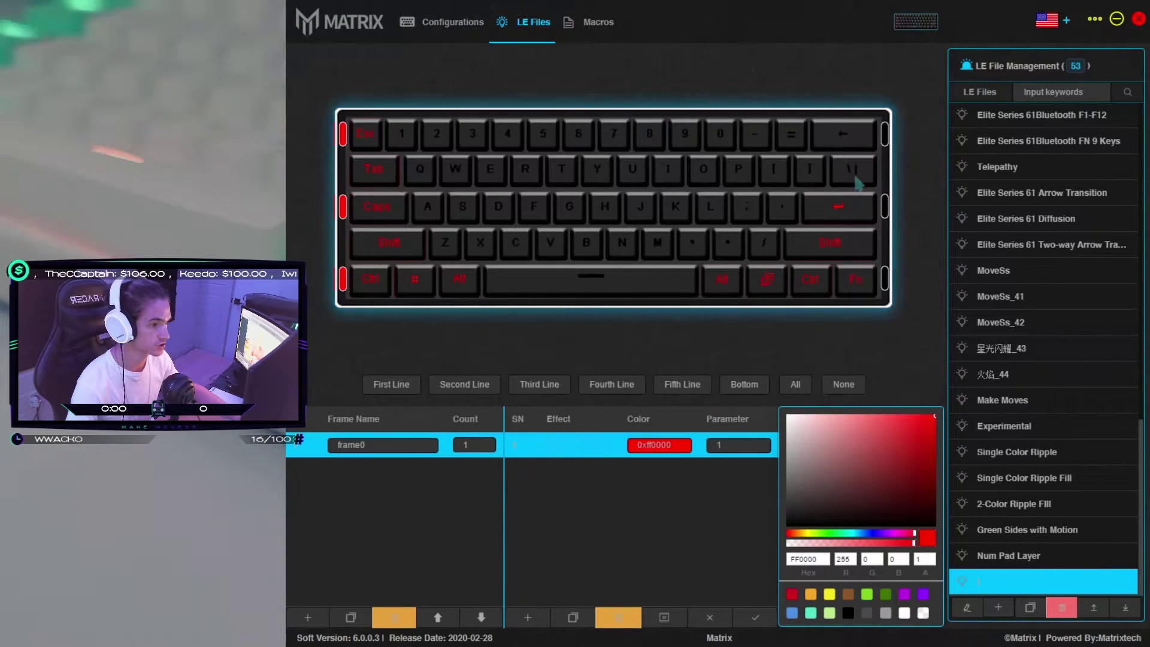
click(857, 174)
drag(900, 240, 899, 315)
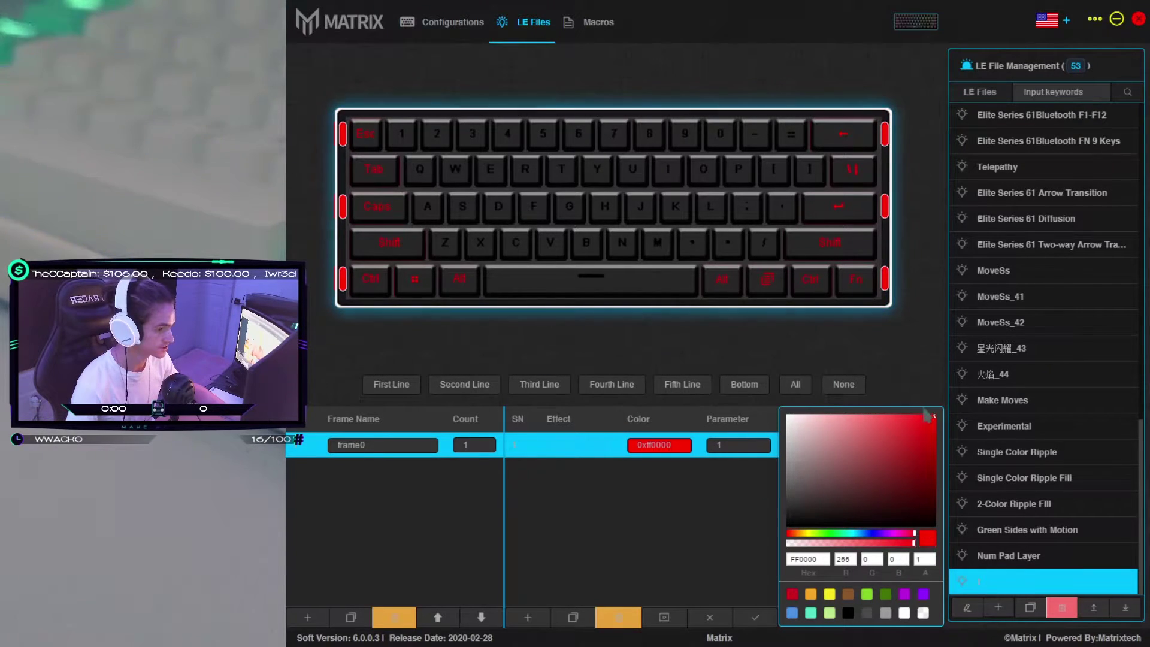
Step: Change the Monochrome effect's color from the turquoise preset to bright green 00FF97 and return to frame0's key selection
click(812, 615)
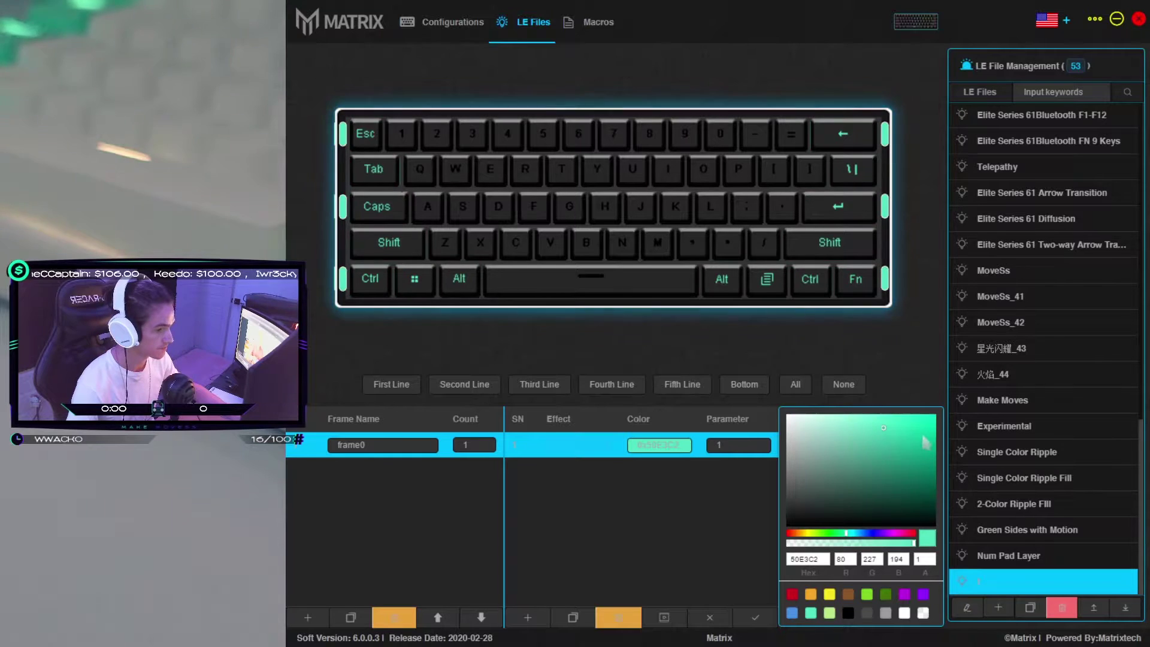
drag(849, 538, 847, 538)
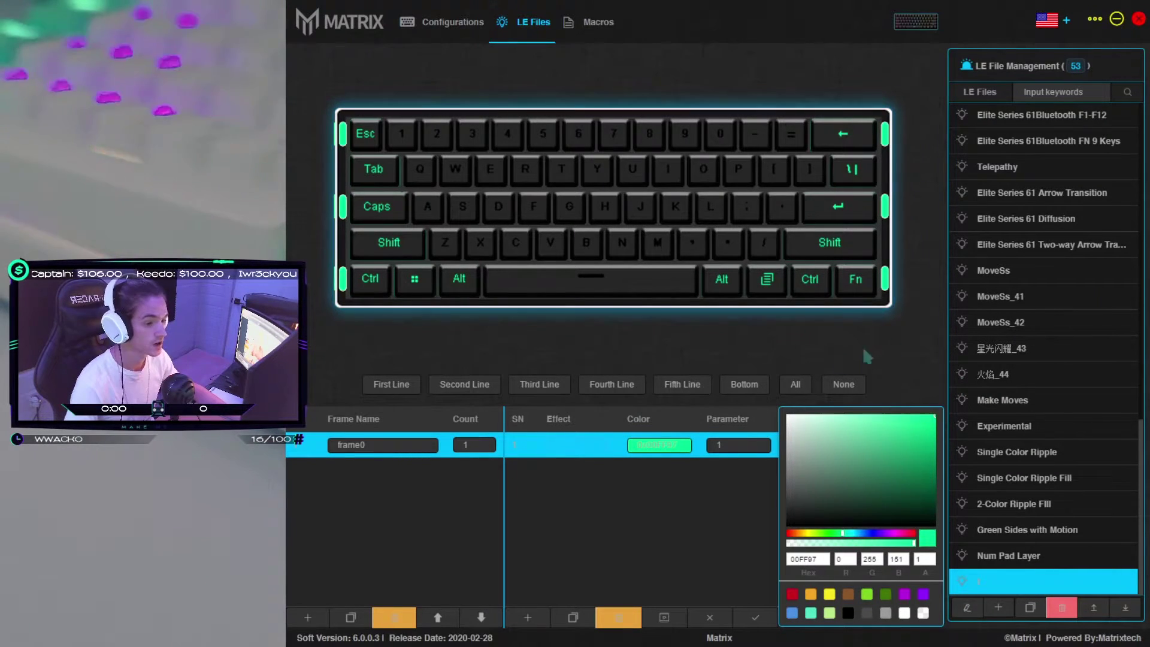
click(345, 440)
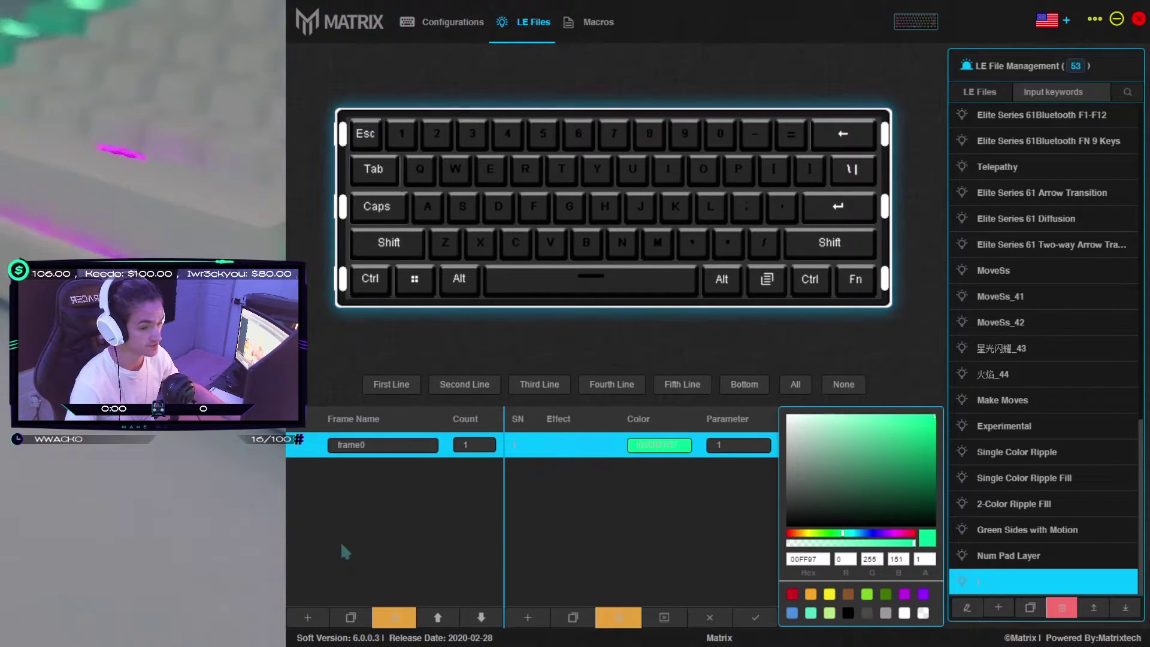
Step: Duplicate frame0 and light A, Z and X in the copy, then duplicate that frame and add Q, S and C
click(353, 618)
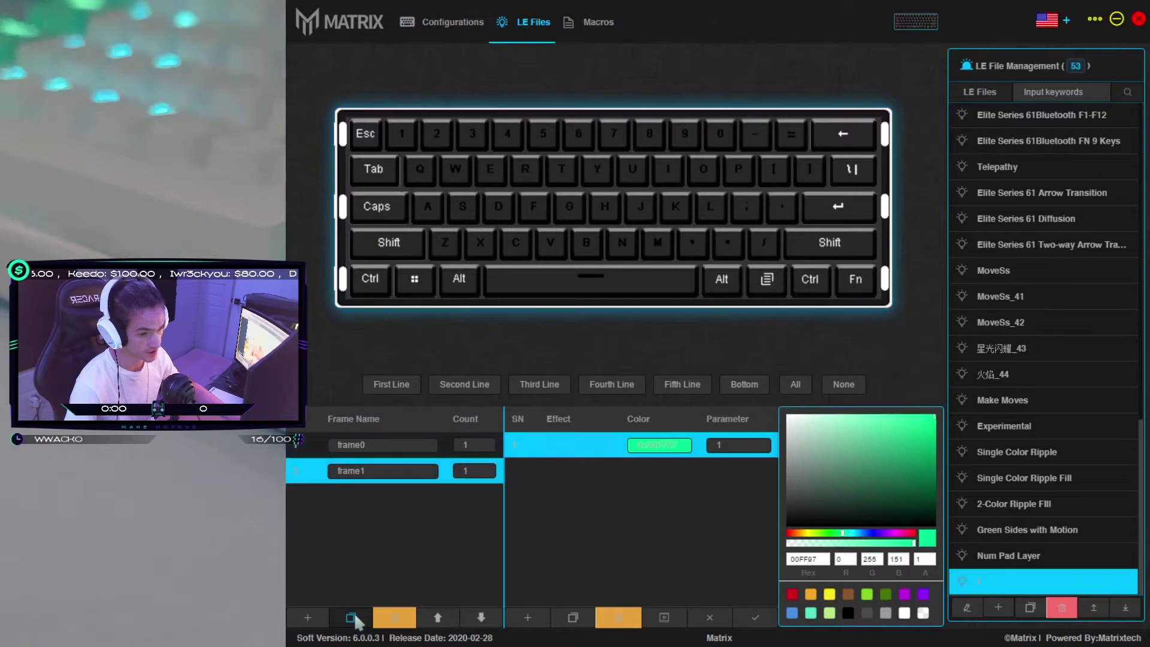
click(315, 448)
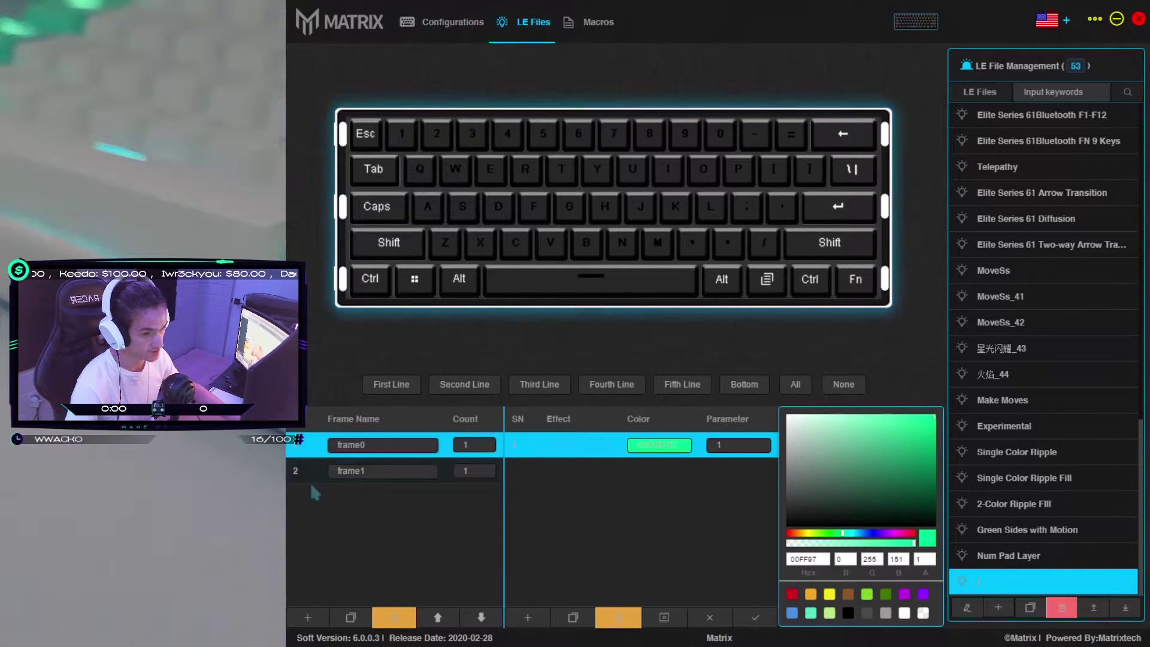
click(313, 474)
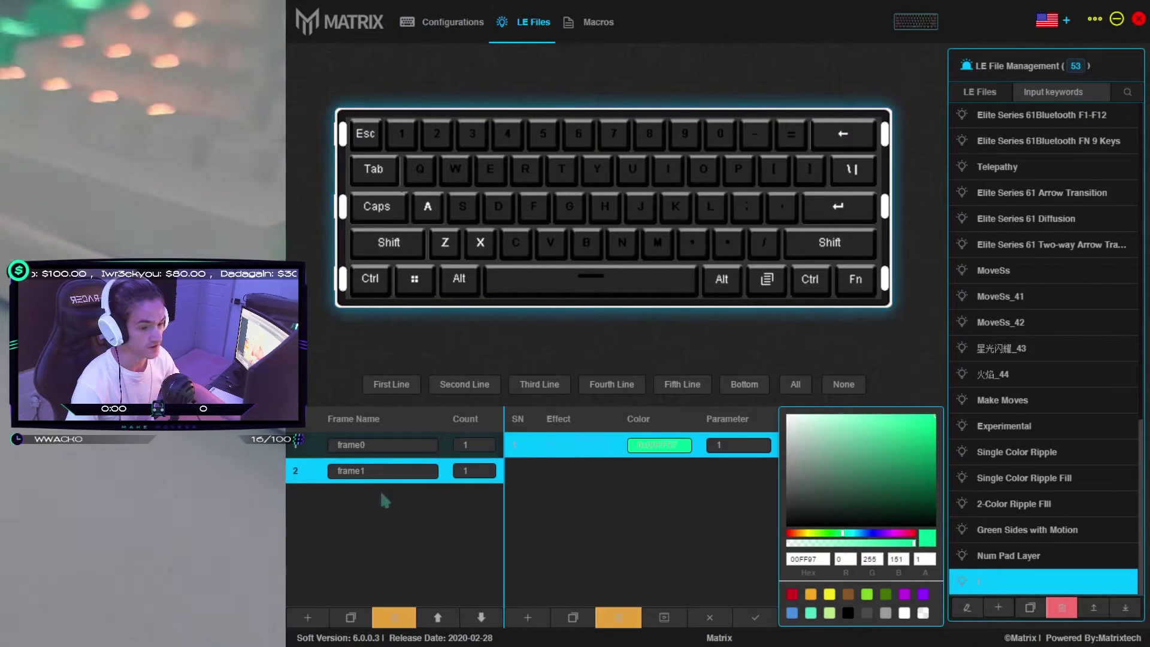
click(357, 616)
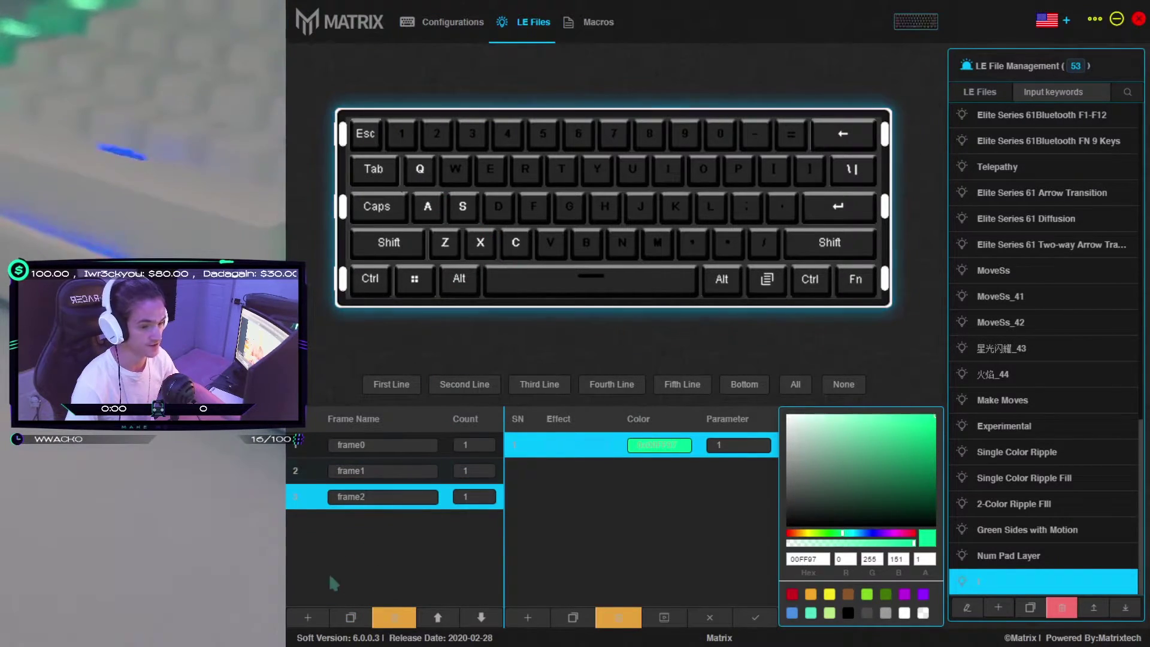
Step: Duplicate frame2 and in the copy light 1, 2, W, D, V and the spacebar while turning off Z
click(349, 618)
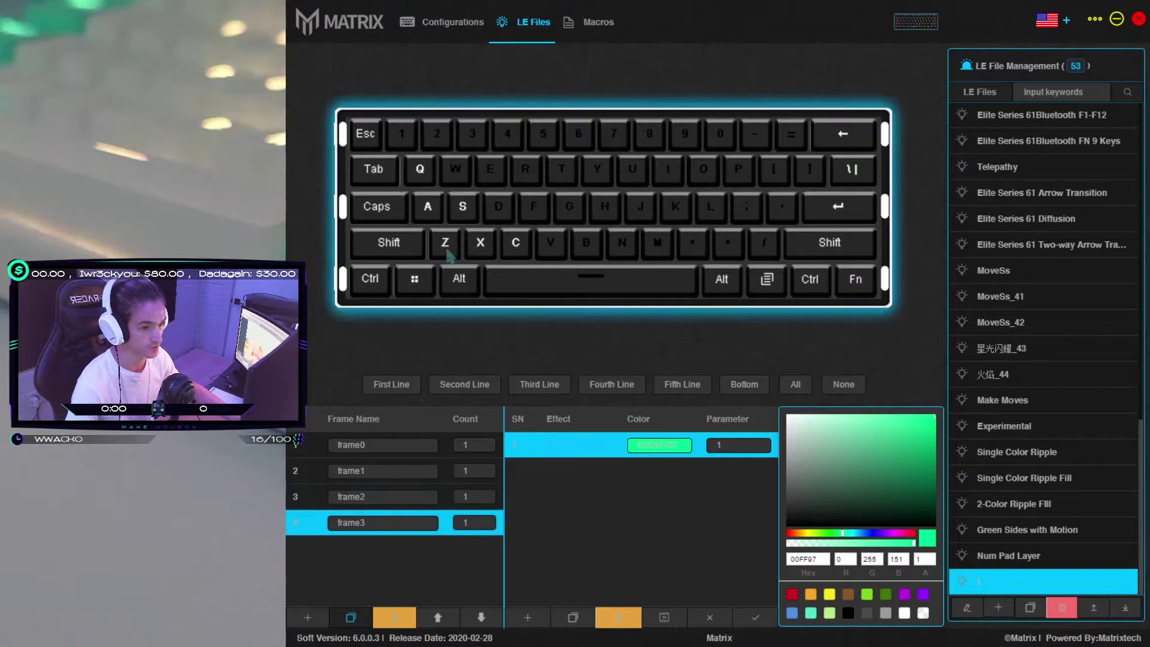
click(437, 134)
click(455, 169)
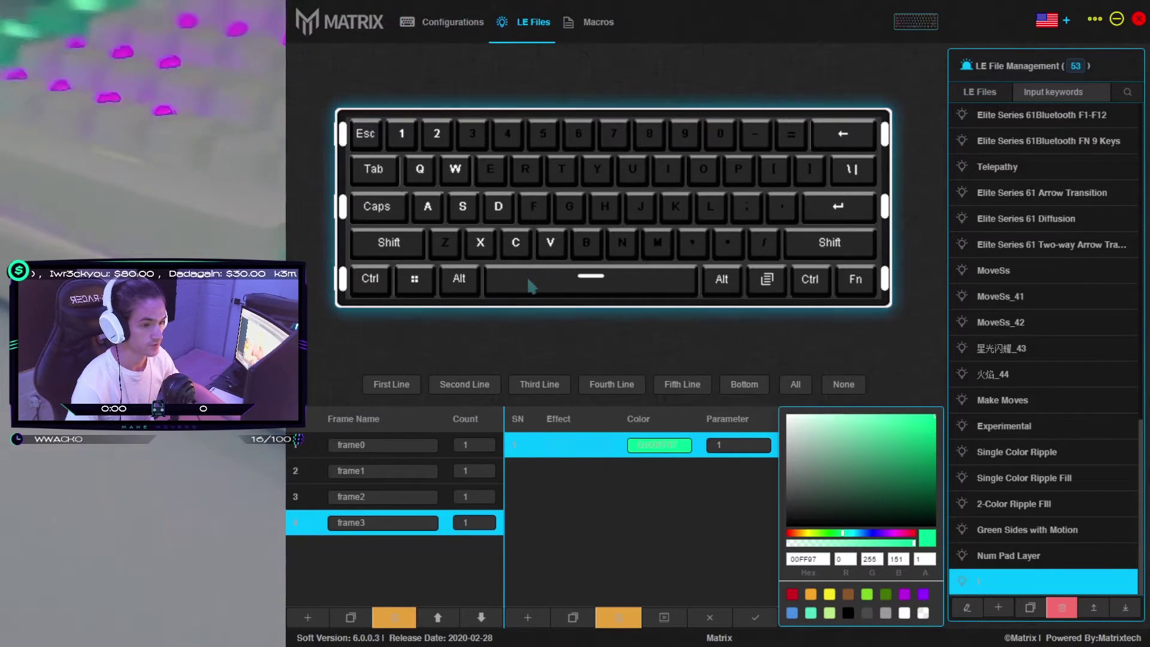
Step: Duplicate frame3 and in the copy light 3, E and F while turning off A
click(349, 622)
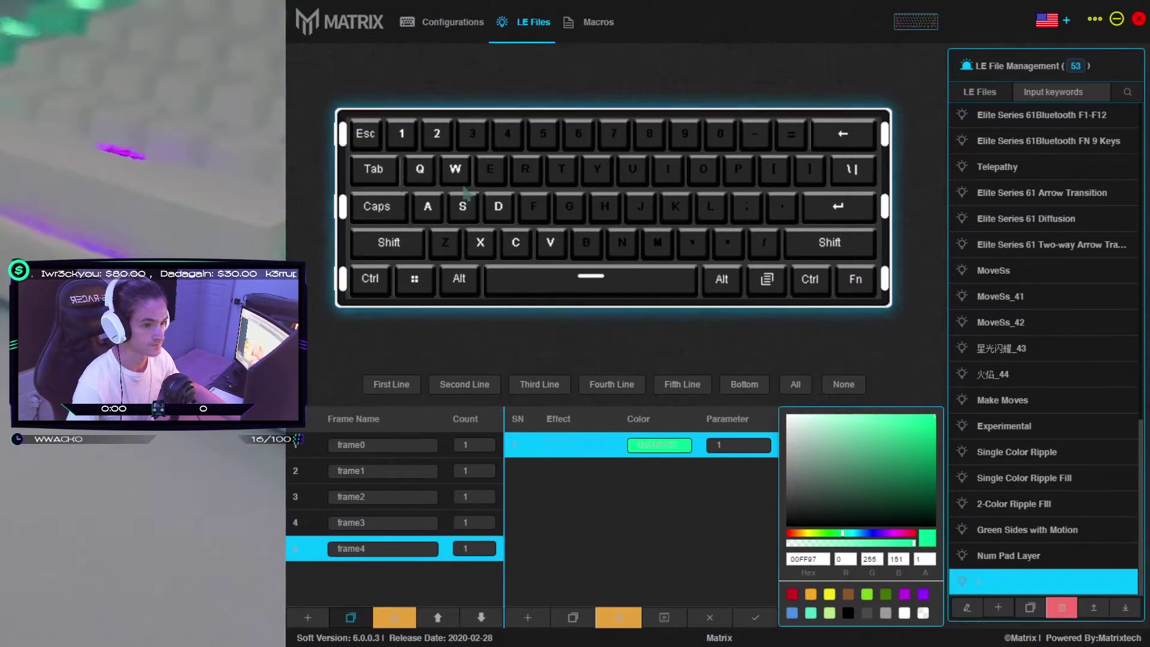
click(413, 143)
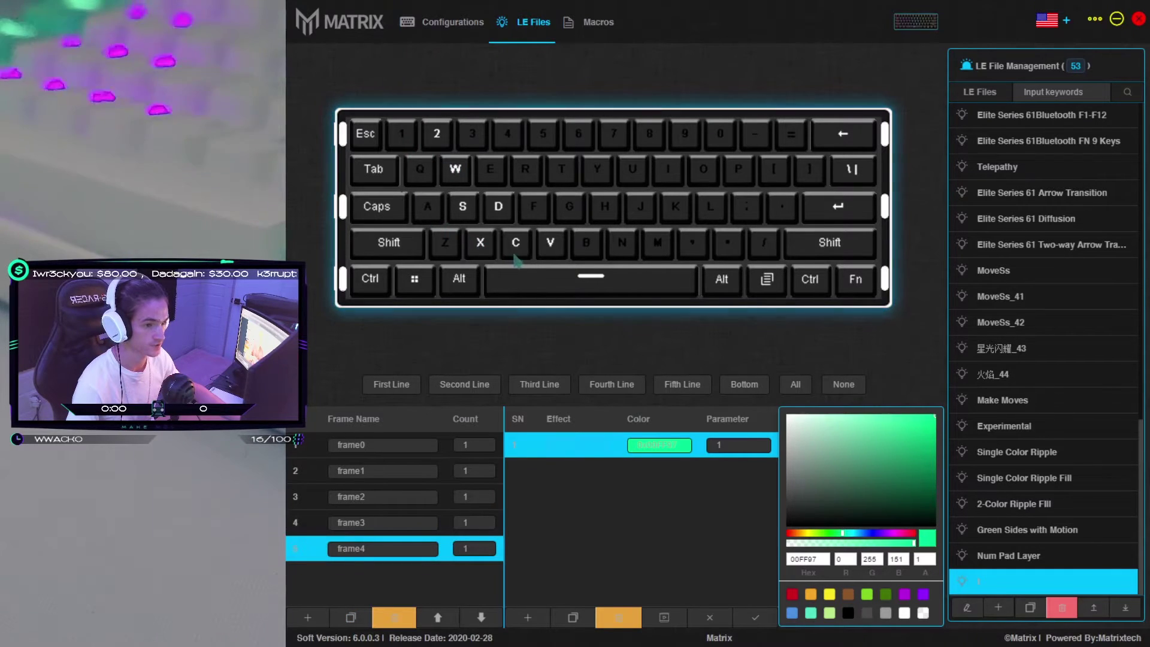
click(474, 137)
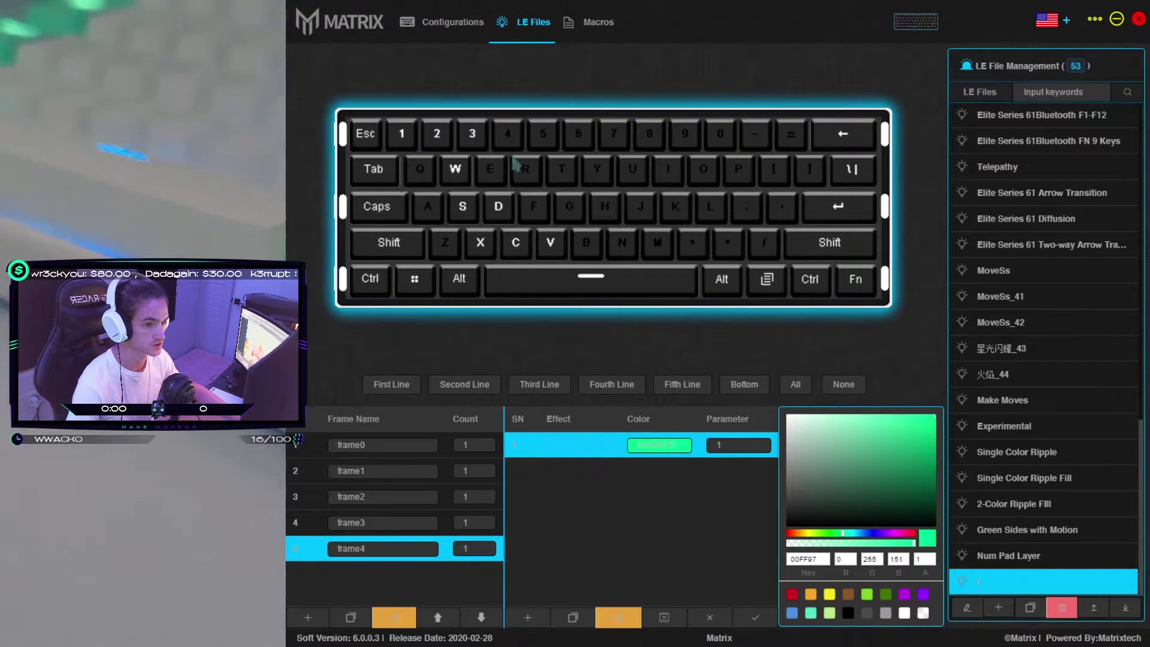
click(536, 208)
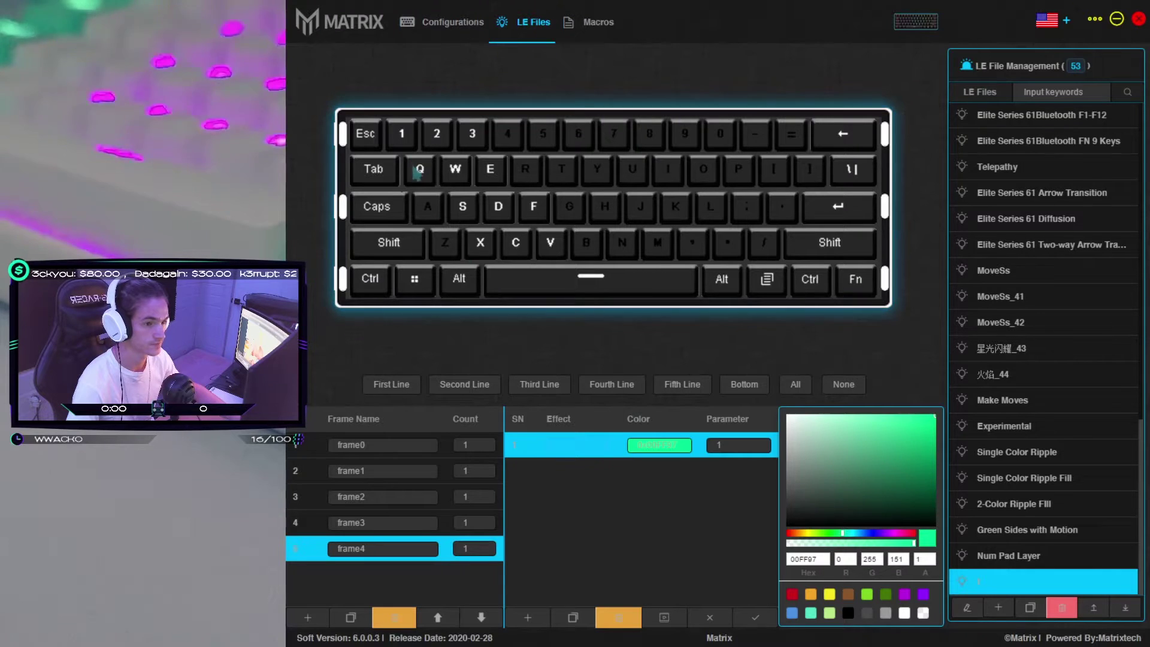
Step: Duplicate frame4 and in the copy turn off 1, Q, S and X while lighting 4, R, G and B
click(351, 617)
click(482, 244)
click(463, 207)
click(421, 170)
click(415, 138)
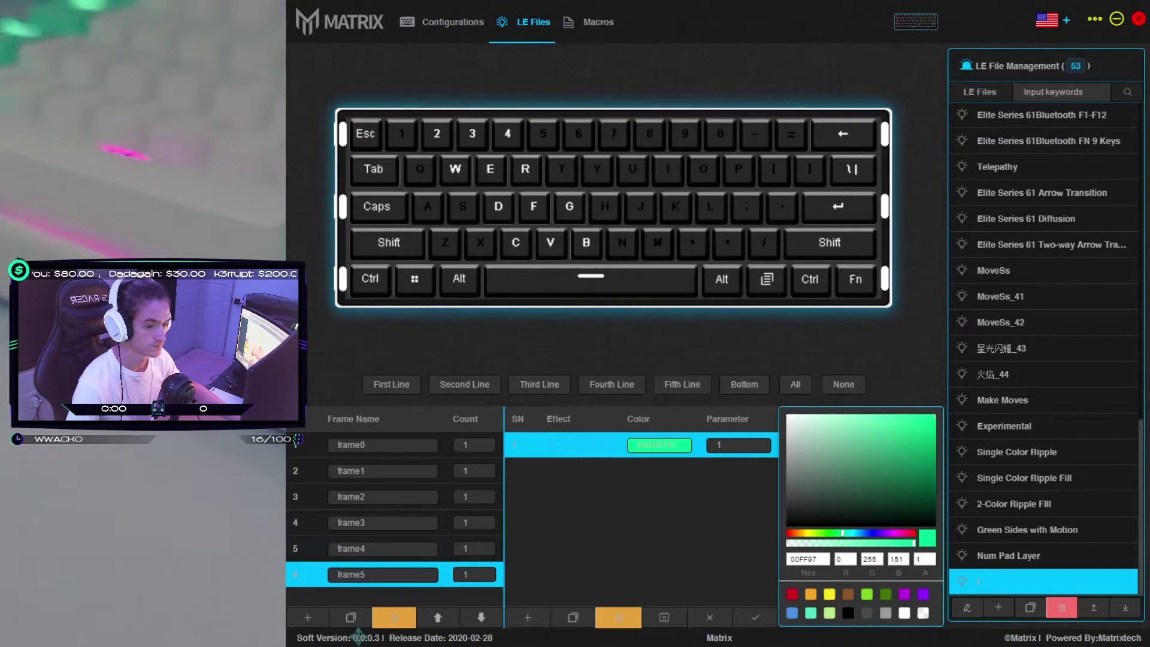
Step: Duplicate frame5 and in the copy turn off 2, W, D and C while lighting 5, T, H and N
click(352, 618)
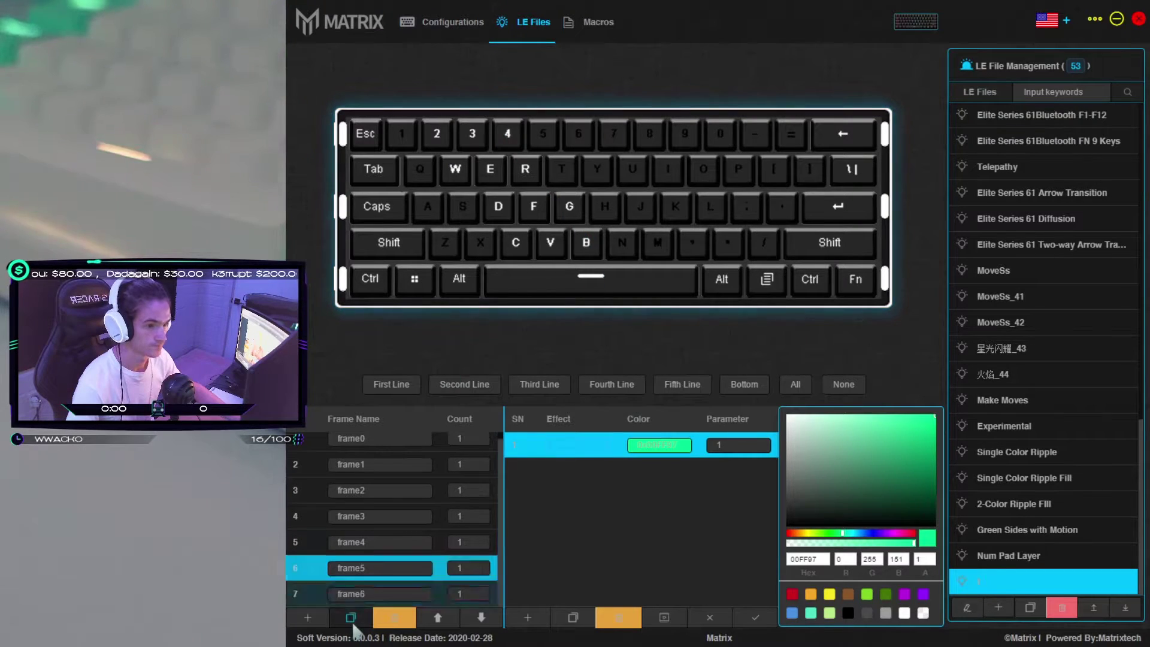
click(505, 210)
click(456, 169)
click(447, 141)
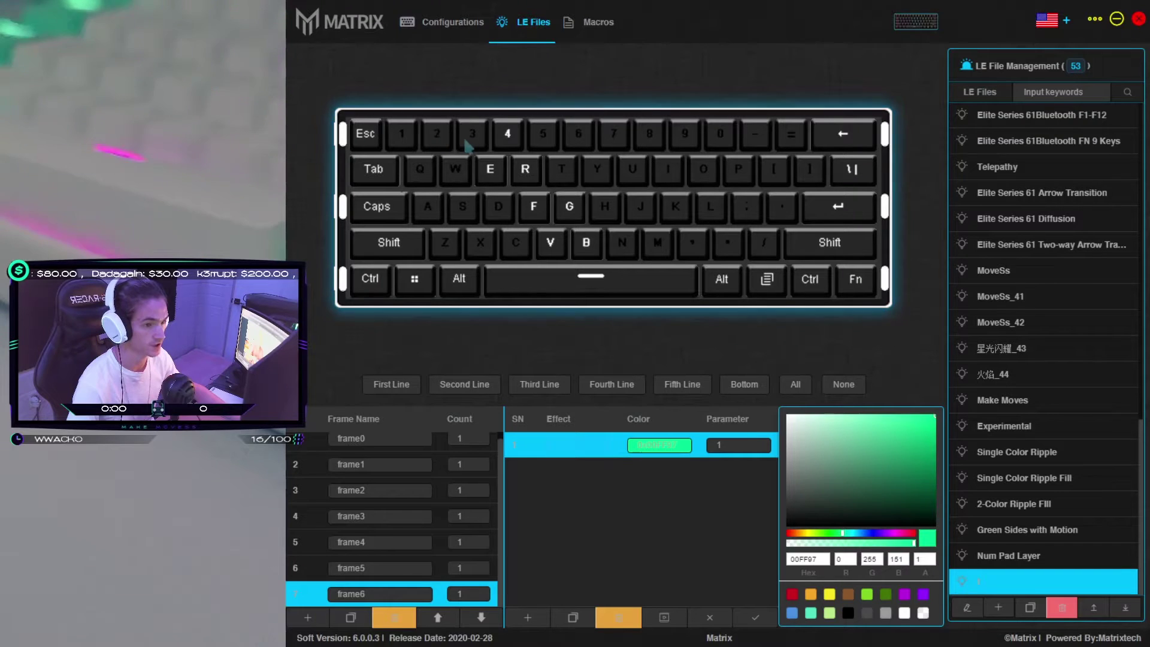
click(545, 139)
click(563, 172)
click(626, 241)
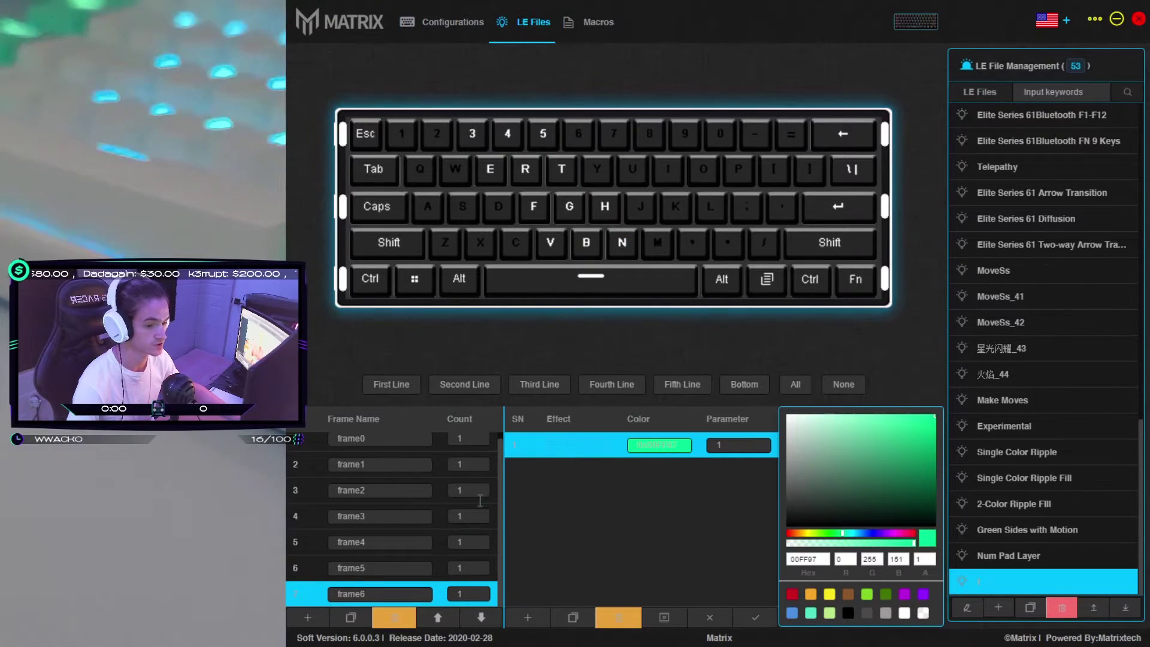
Step: Duplicate frame6, shift the copy's band by turning off 3, E, F, V and lighting 6, Y, J, M, and compare both frames
click(353, 617)
click(549, 251)
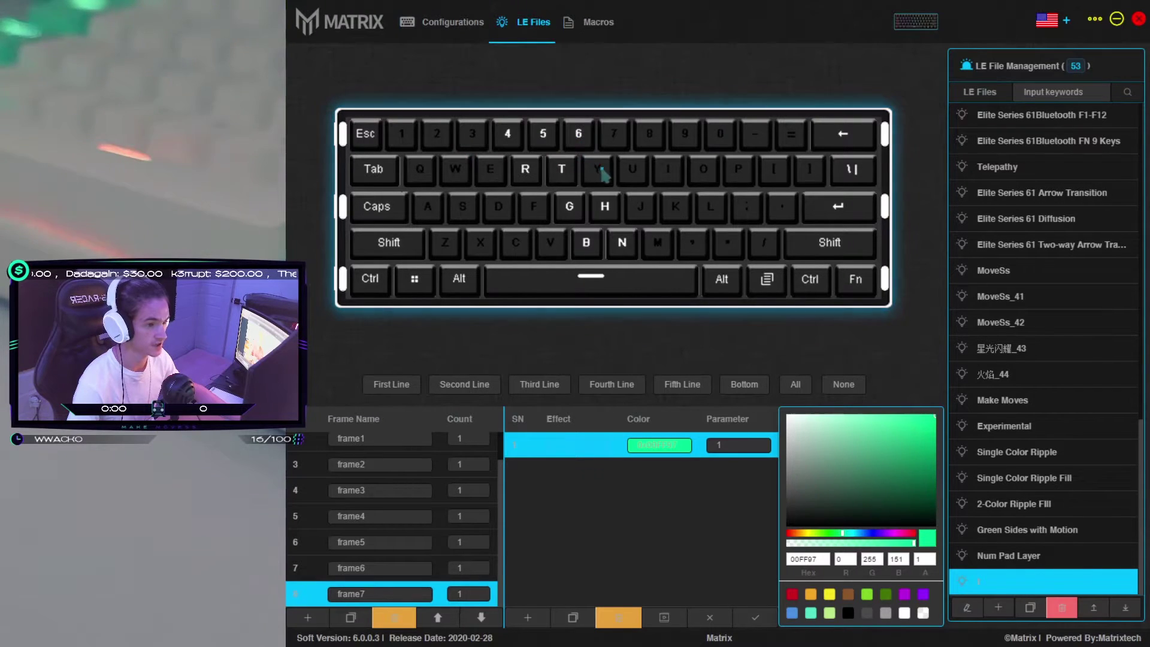
click(657, 241)
shift+click(317, 569)
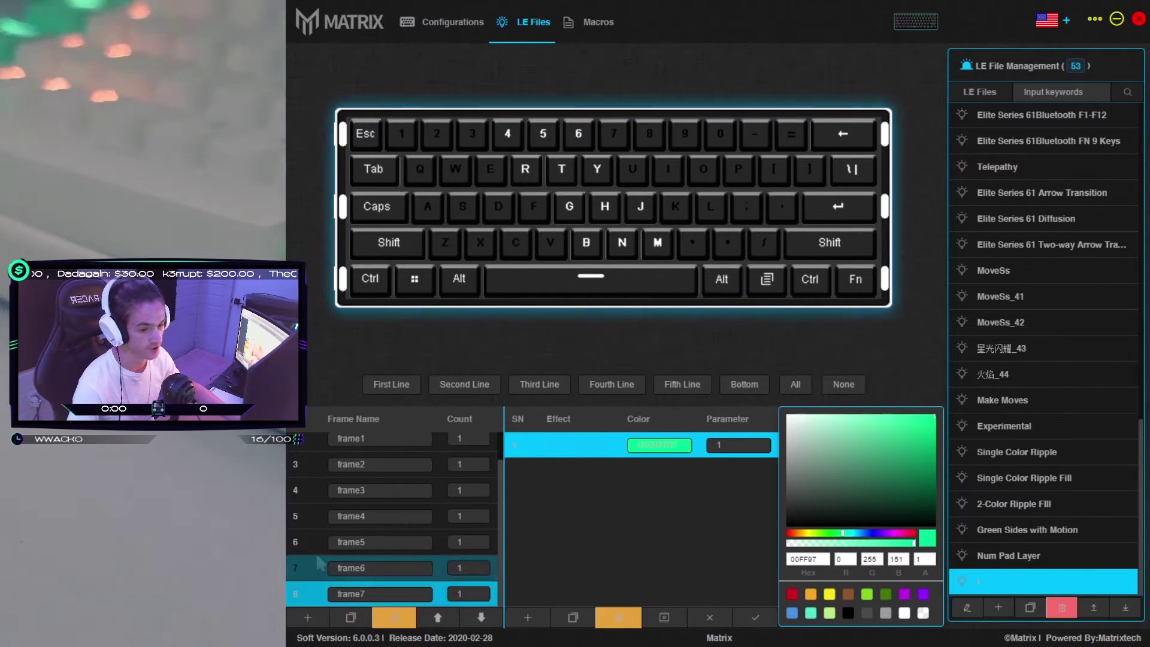
click(321, 593)
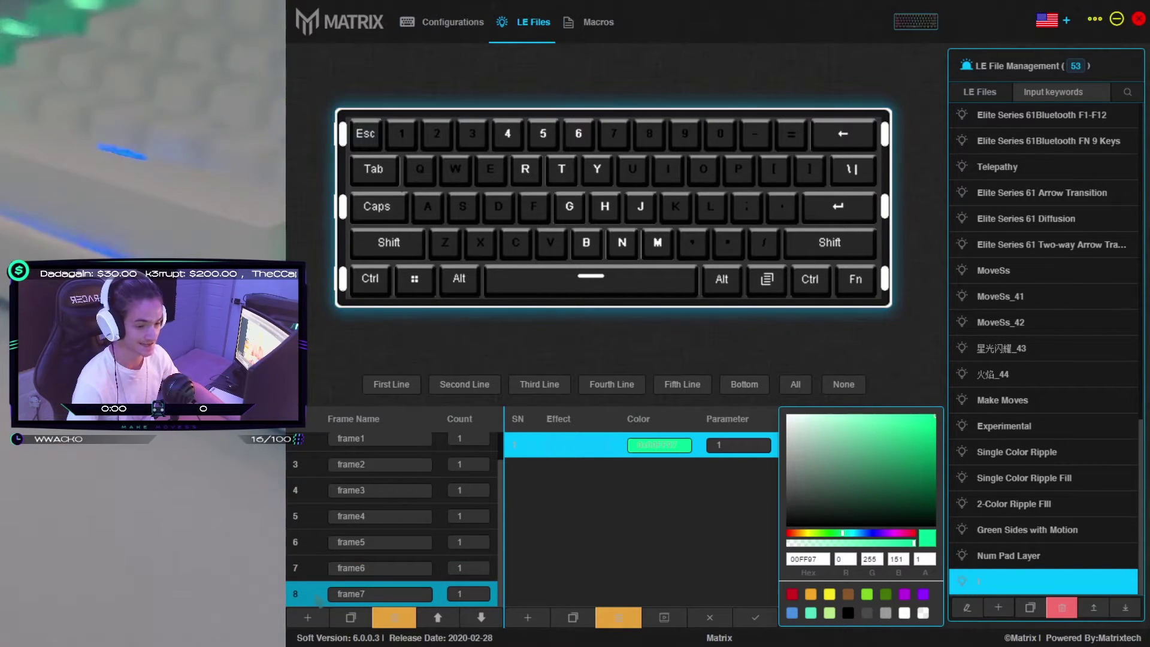
Step: Duplicate frame7 and in the copy turn off 4, R, G and B while lighting 7, U, K and comma
click(350, 618)
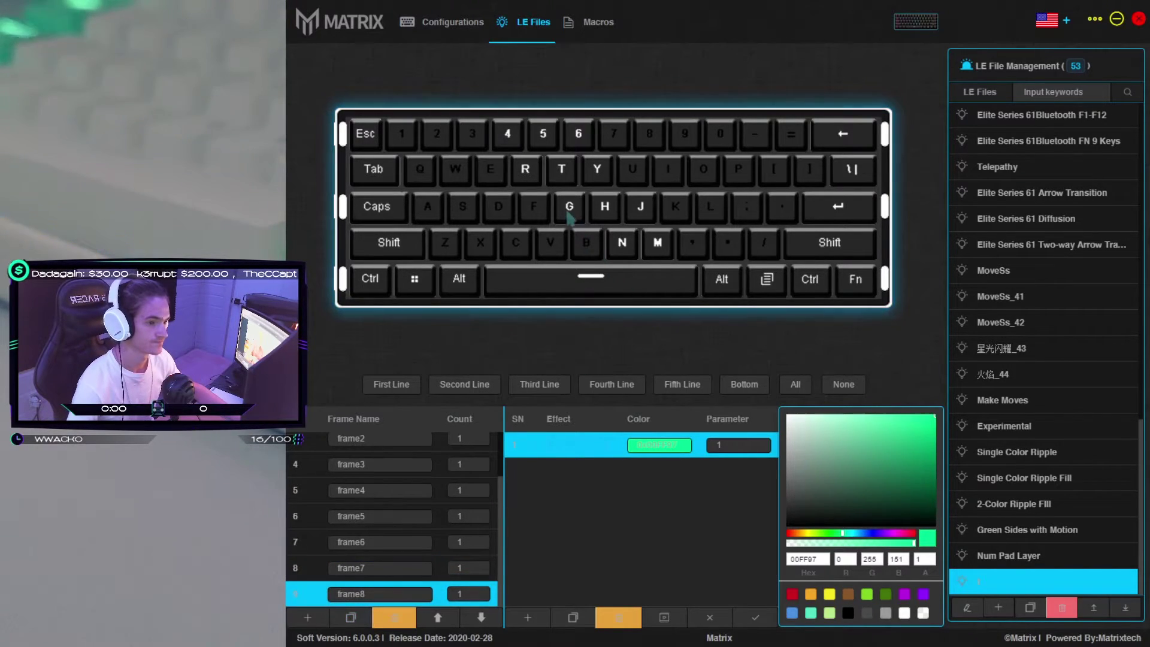
click(670, 210)
click(694, 246)
Step: Duplicate frame8 and in the copy turn off 5, T, H and N while lighting 8, I, L and period
click(351, 619)
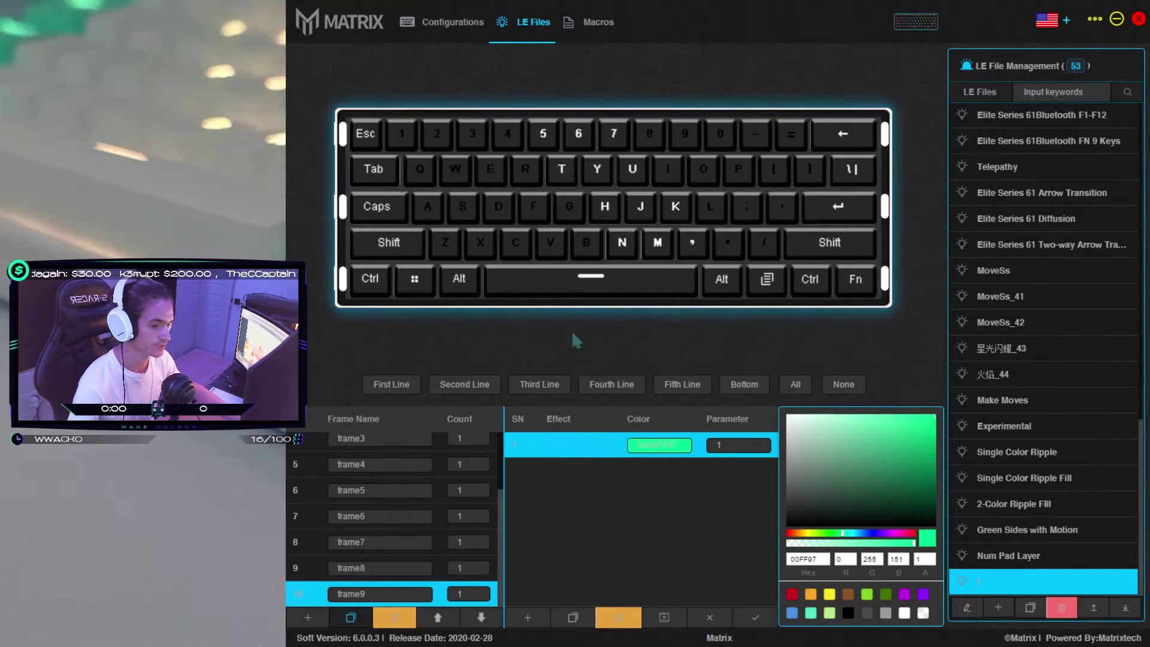
click(622, 239)
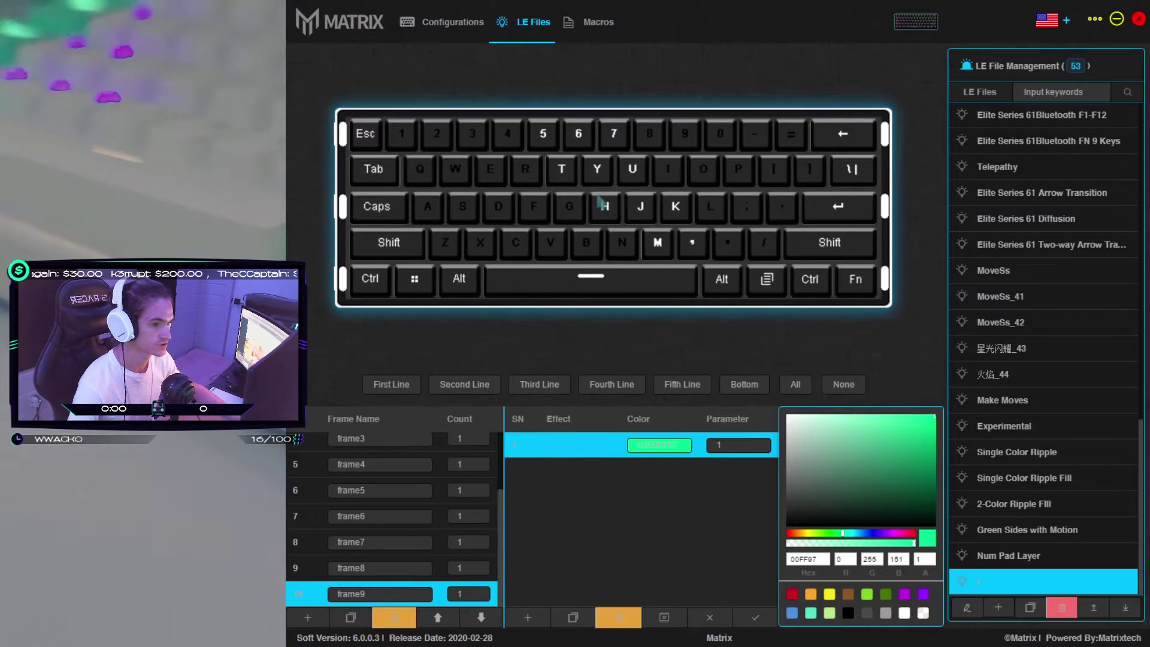
click(650, 136)
click(670, 170)
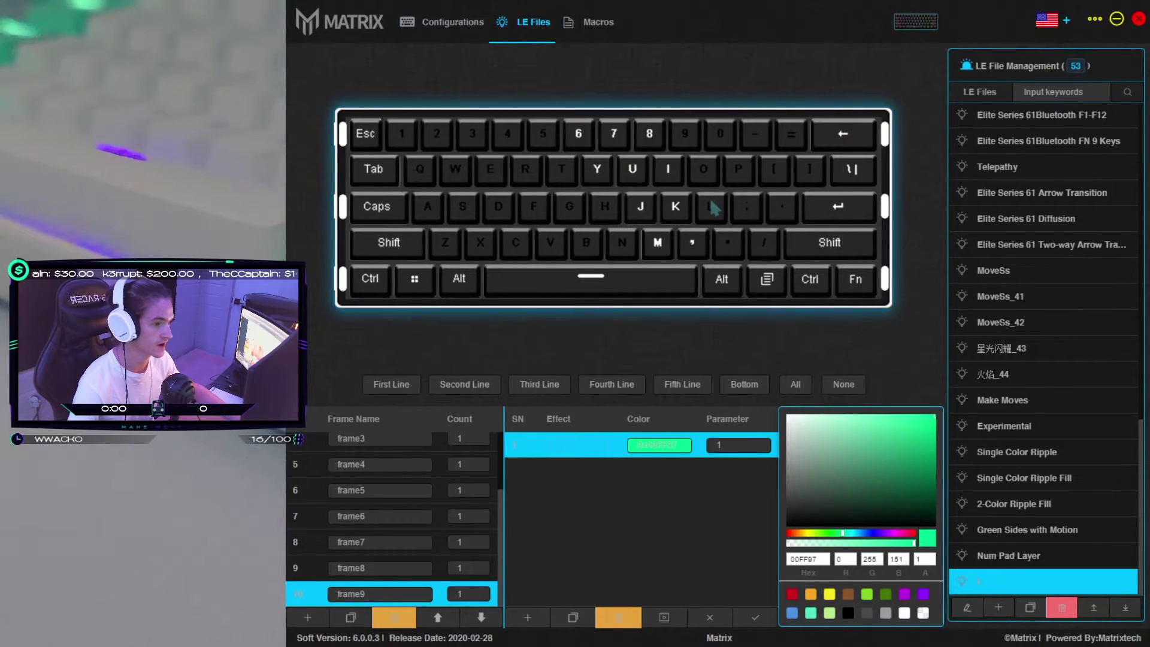
Step: Duplicate frame9 and in the copy turn off 6, Y, J and M while lighting 9, O, semicolon and slash
click(352, 620)
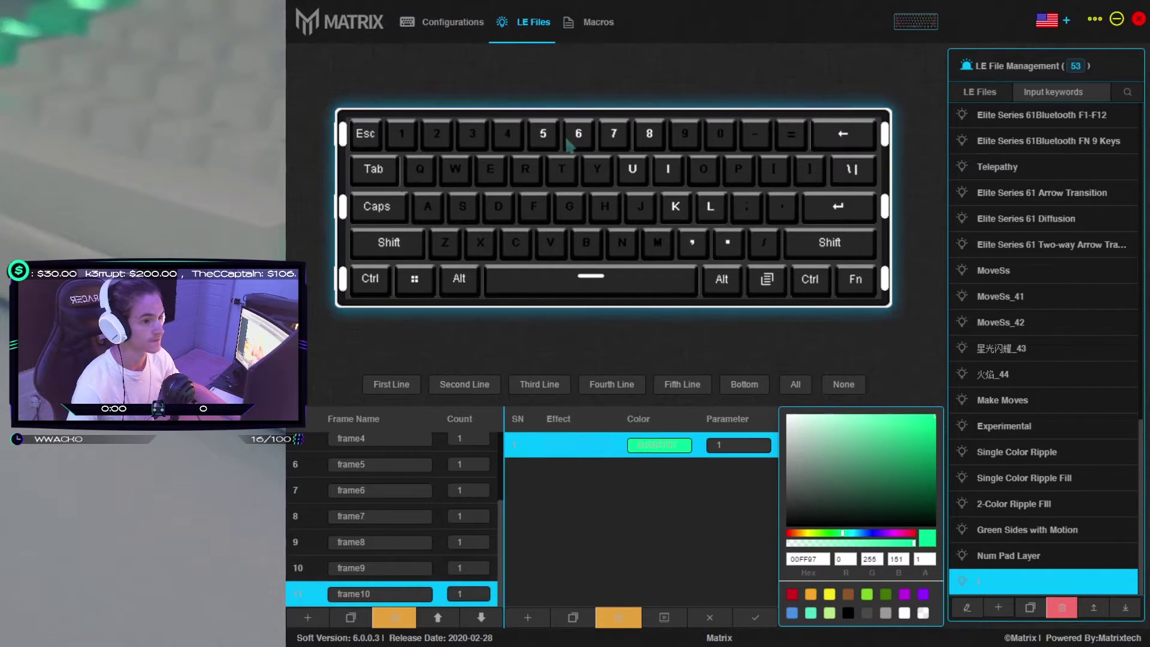
click(555, 139)
click(676, 135)
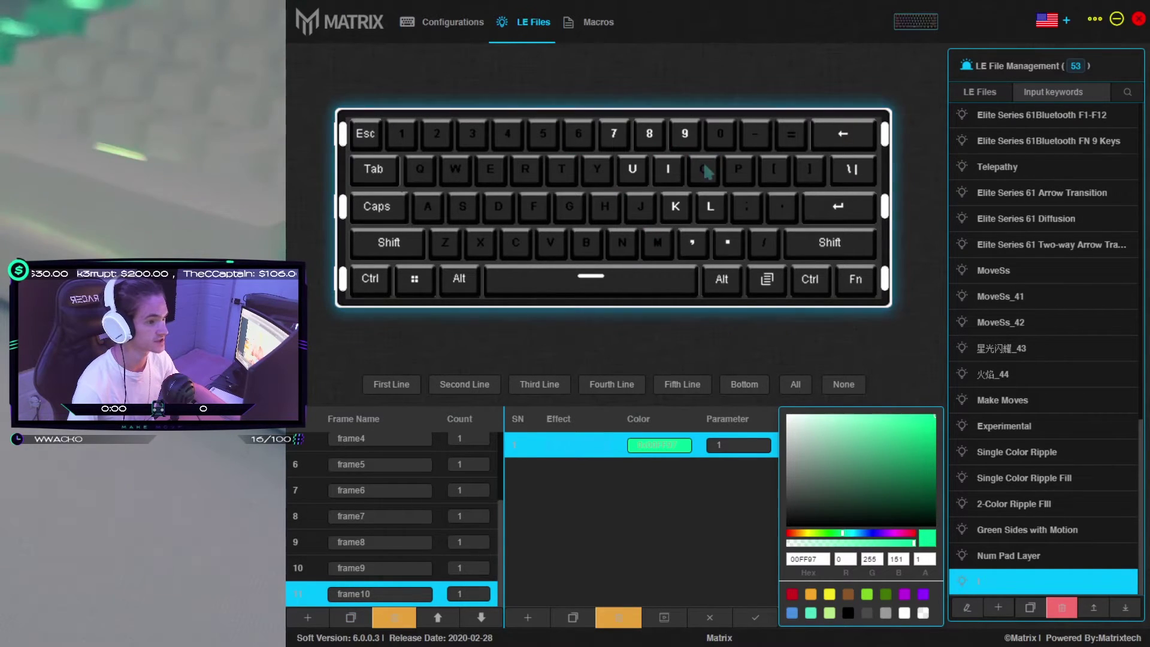
Step: Duplicate frame10 and in the copy turn off 7, U, K and comma while lighting 0, P and apostrophe
click(351, 617)
click(693, 242)
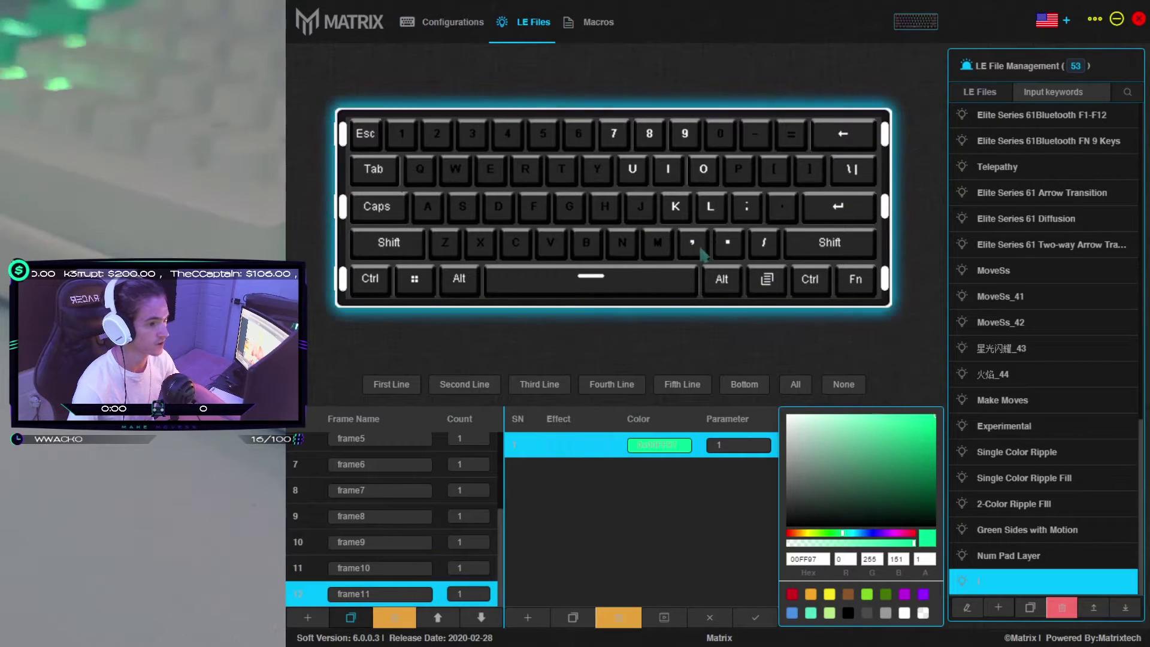
click(613, 143)
click(717, 139)
click(741, 171)
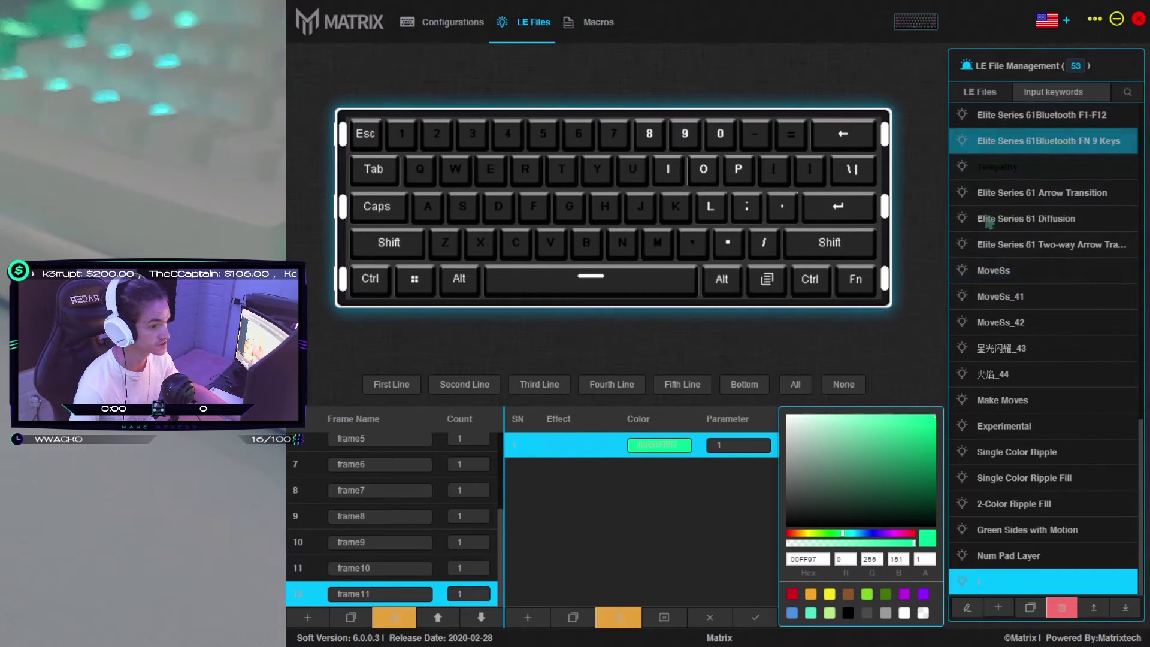
Step: Add frame12 to frame15 by duplicating each preceding frame, shifting the lit band one key rightward in every copy
click(352, 619)
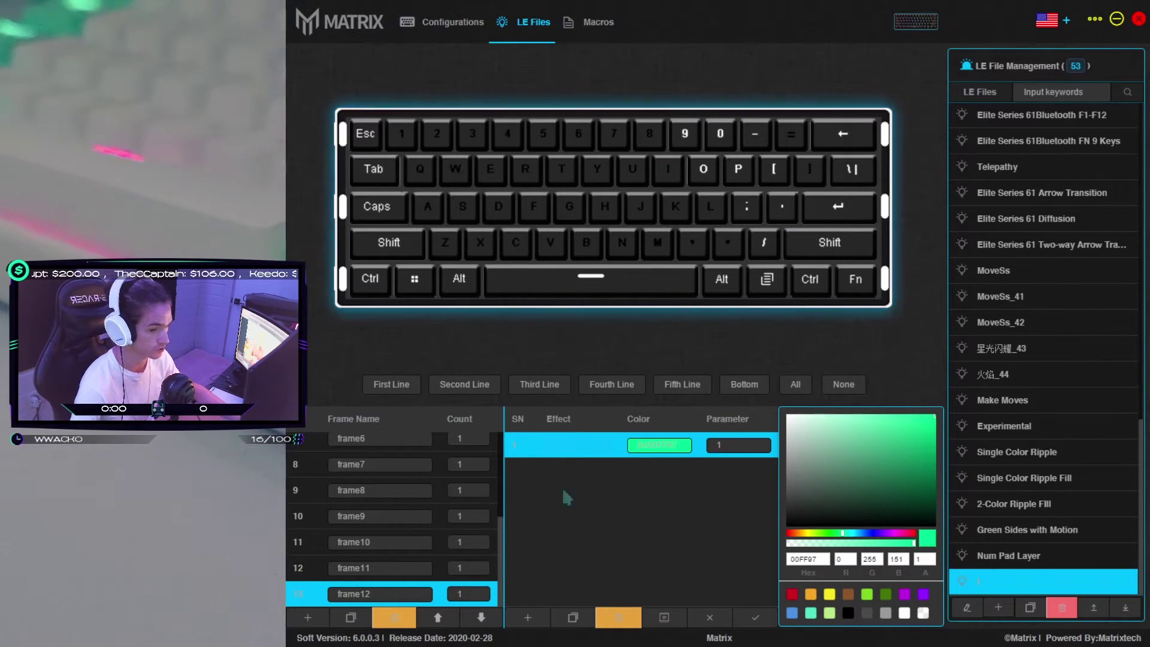
click(351, 617)
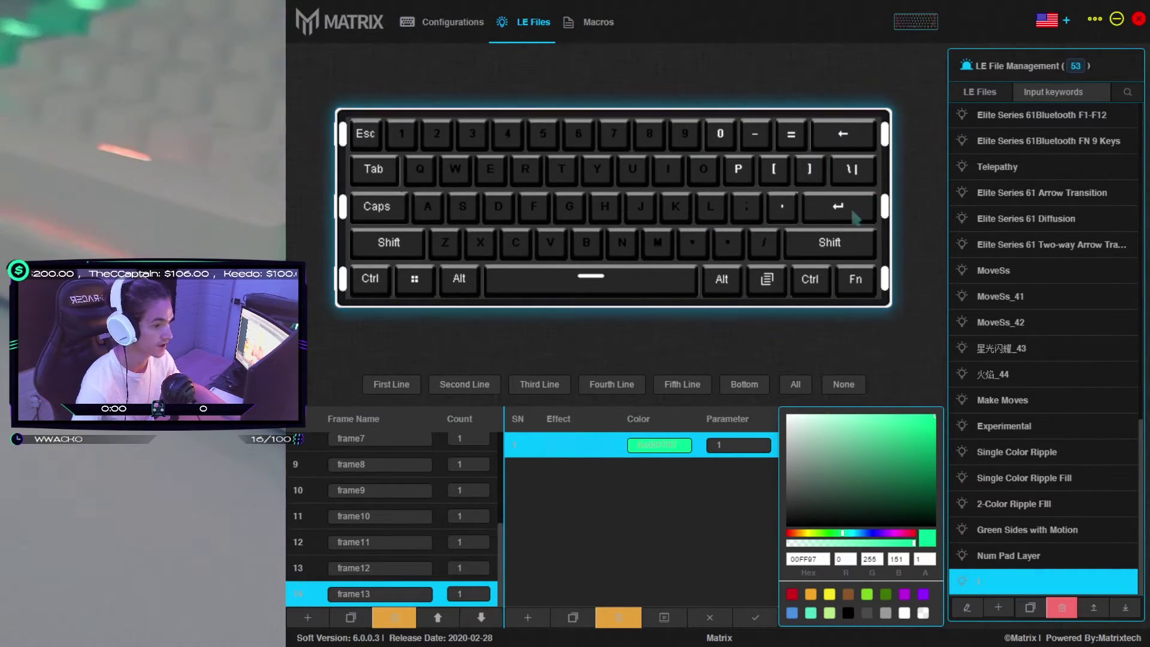
click(360, 617)
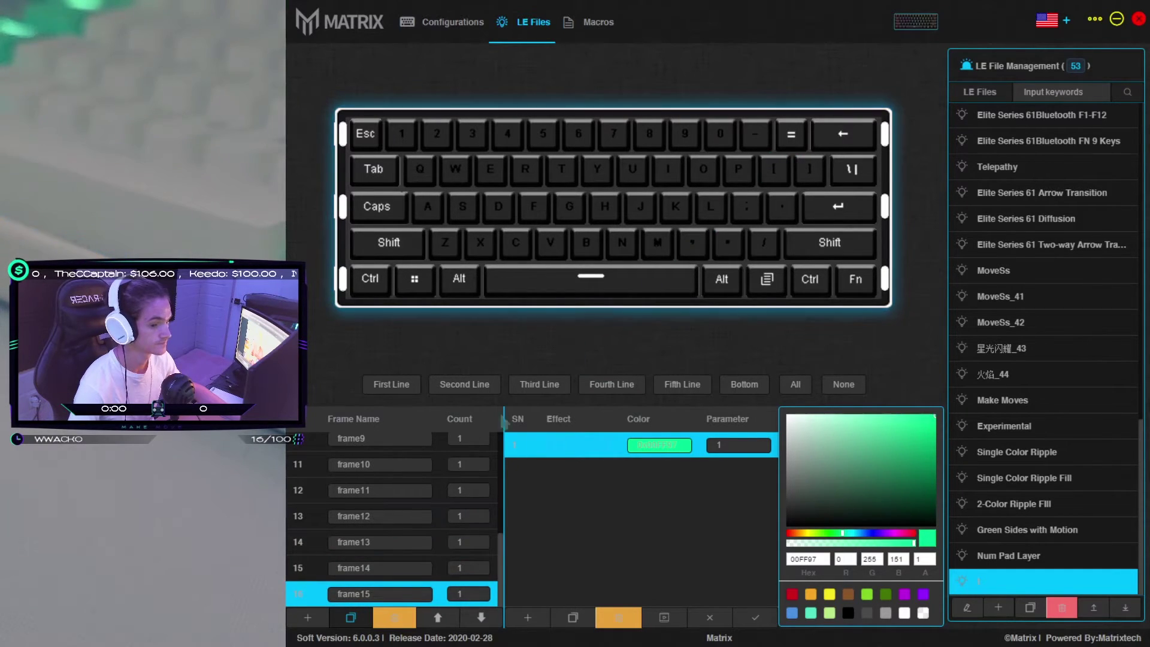
Step: Light the [ and ] keys in frame14, and turn off the = key in frame15
click(424, 569)
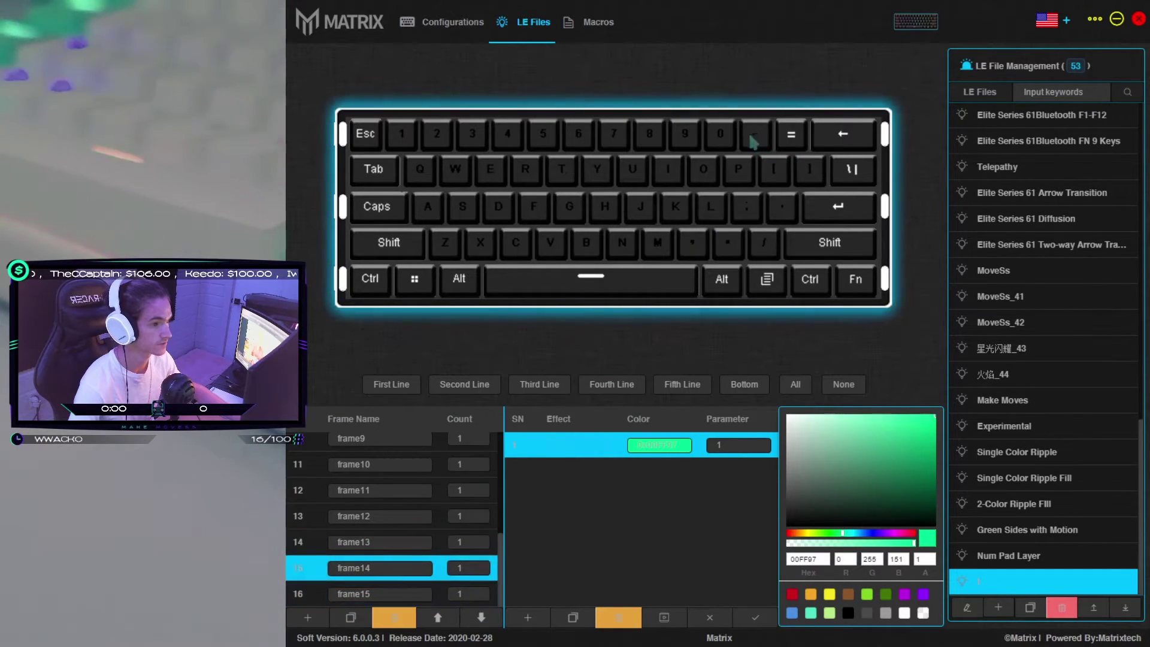
click(810, 173)
click(774, 172)
click(388, 592)
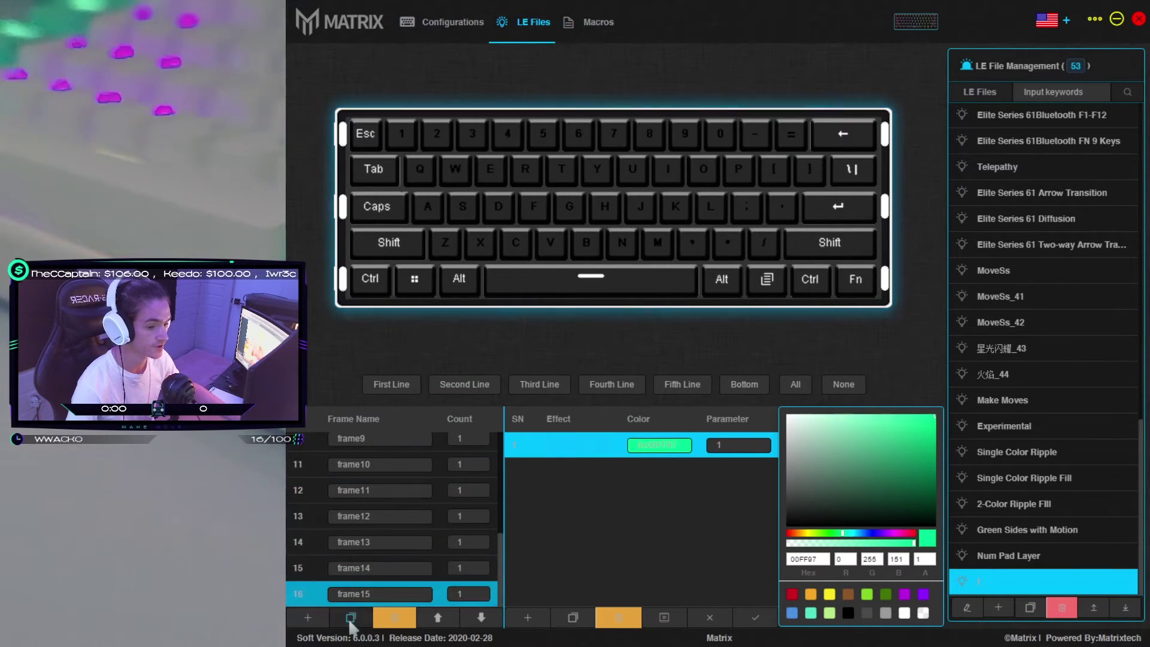
Step: Add an RGB effect to frame0 alongside its Monochrome effect and select it for key assignment
scroll(329, 529, up, 4)
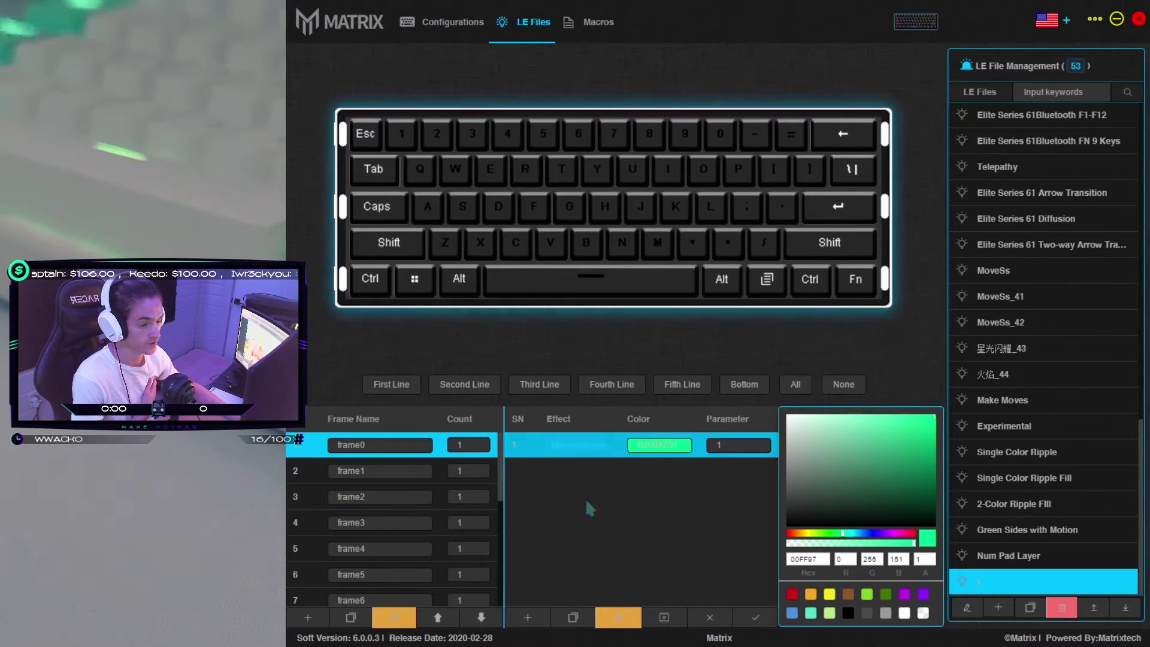
click(528, 618)
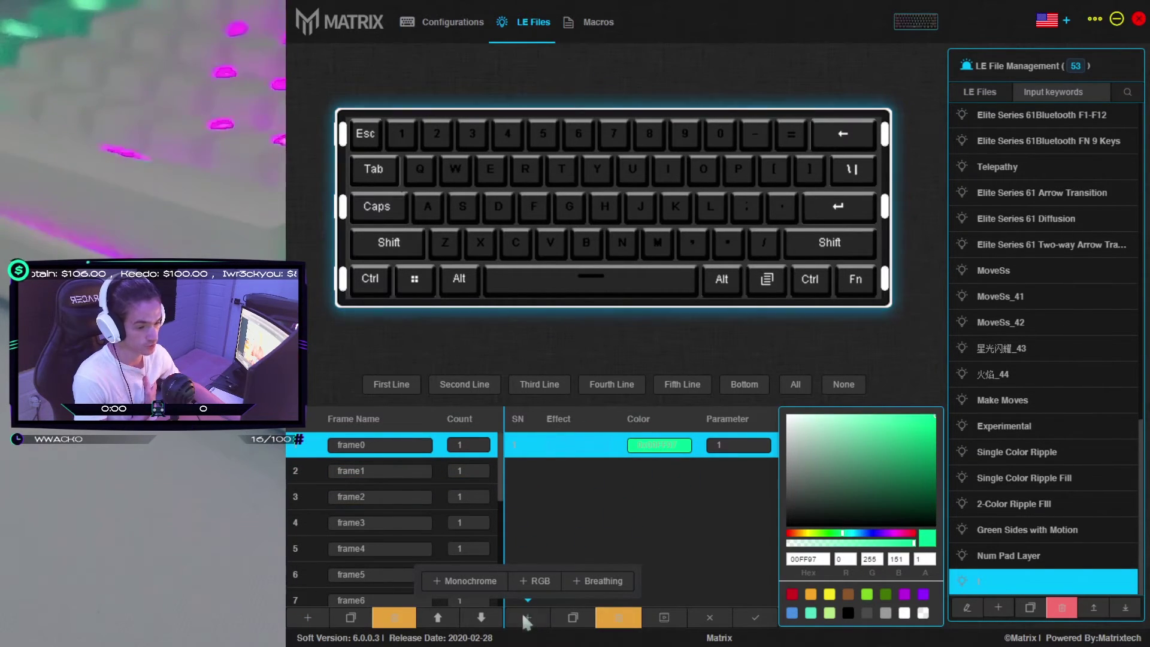
click(533, 579)
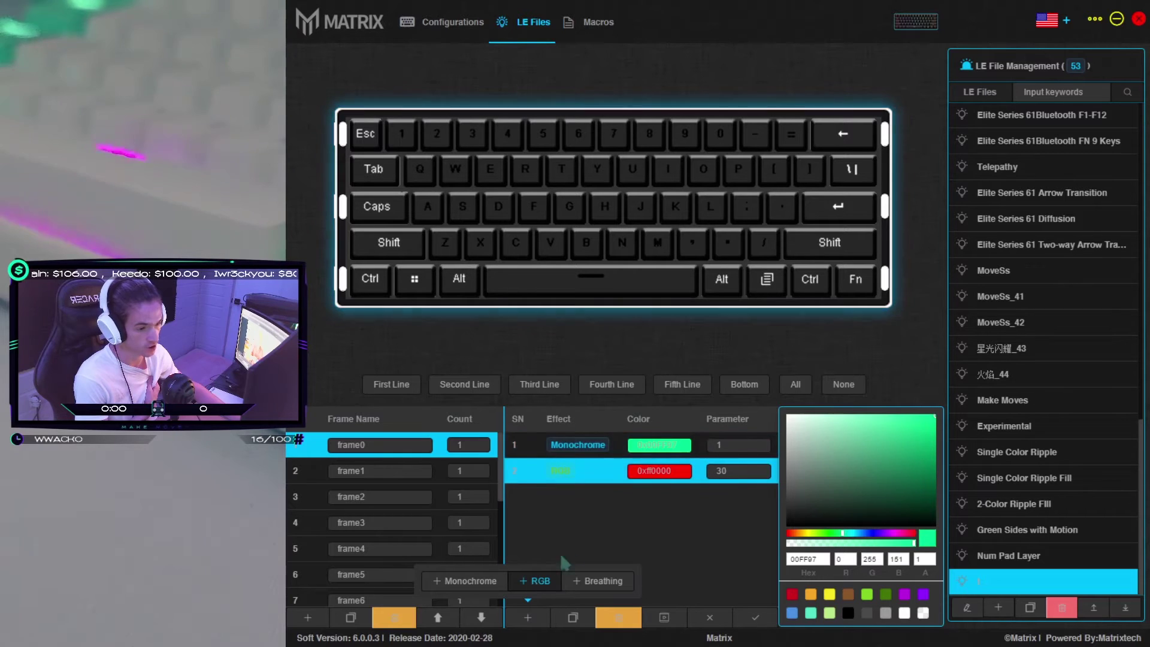
click(608, 478)
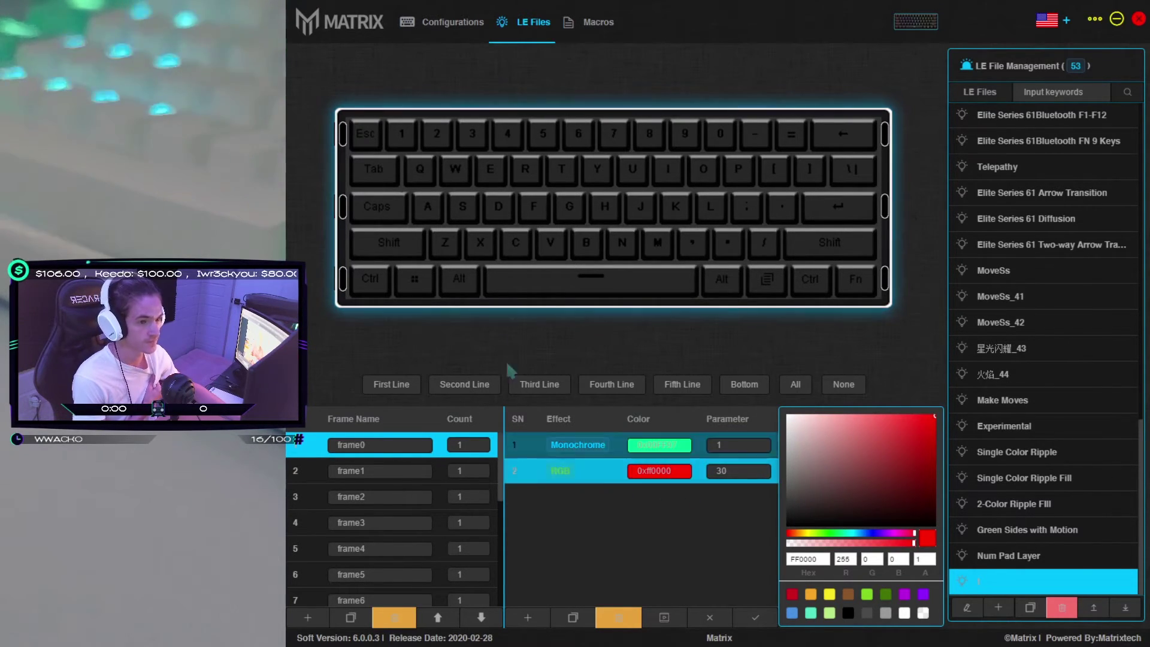
Step: Assign the RGB effect to keys 1 to =, Q to ], A to apostrophe, Z to slash and the spacebar, and save the animation
drag(737, 132, 791, 139)
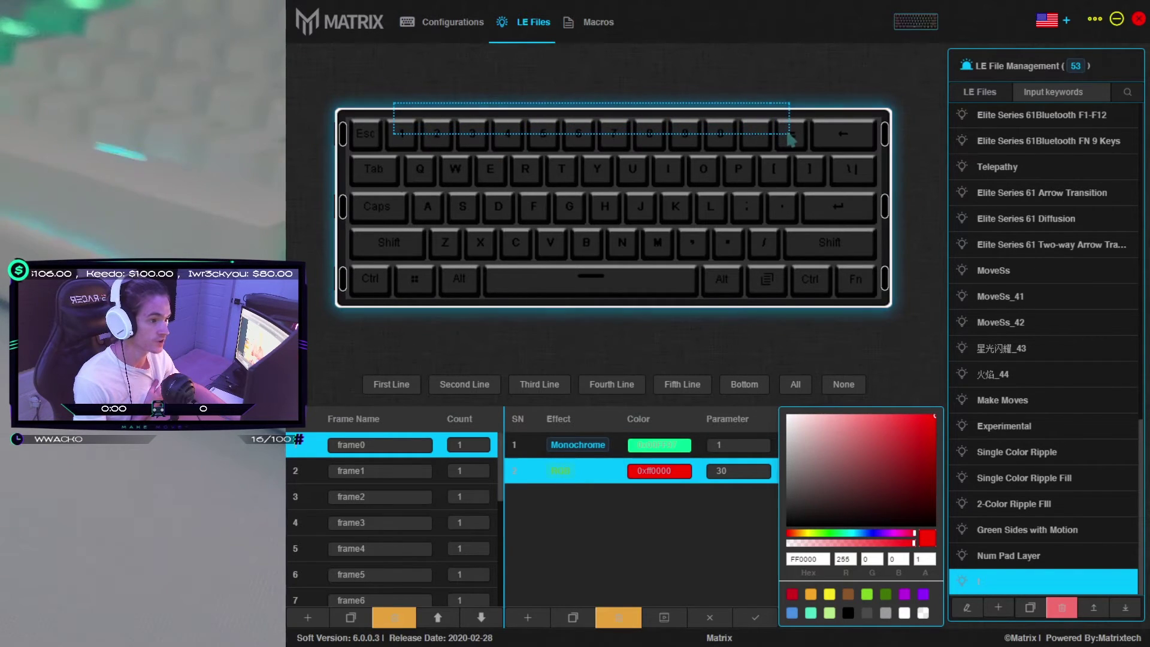
drag(411, 172, 644, 157)
drag(815, 172, 816, 172)
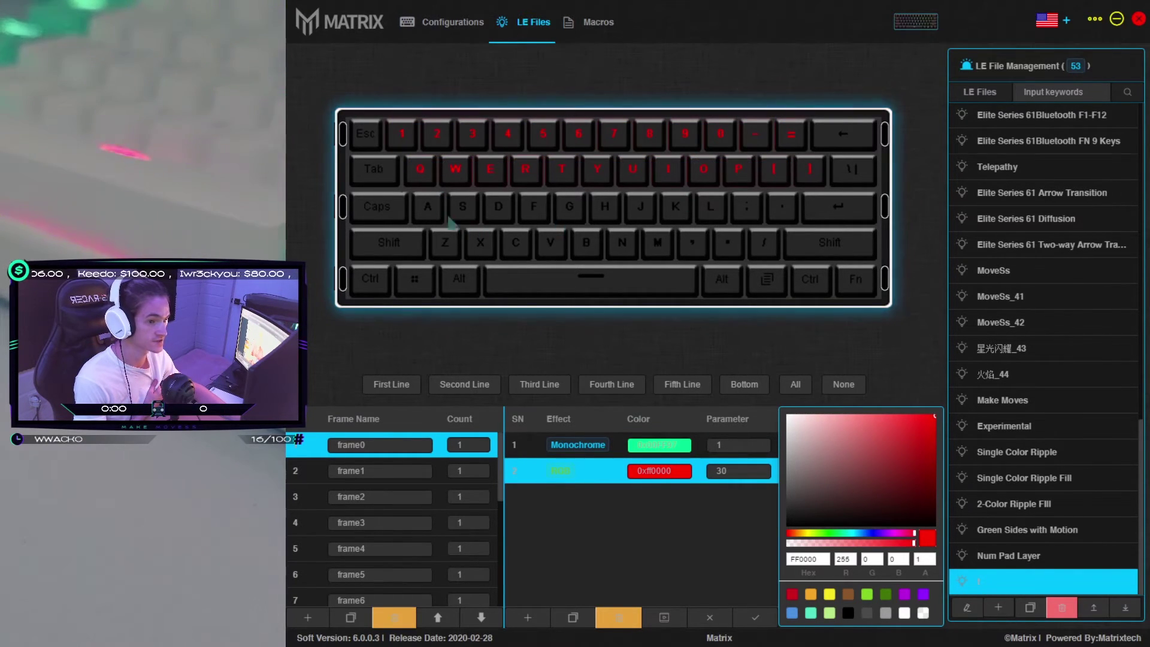
drag(757, 203, 776, 207)
drag(426, 246, 446, 257)
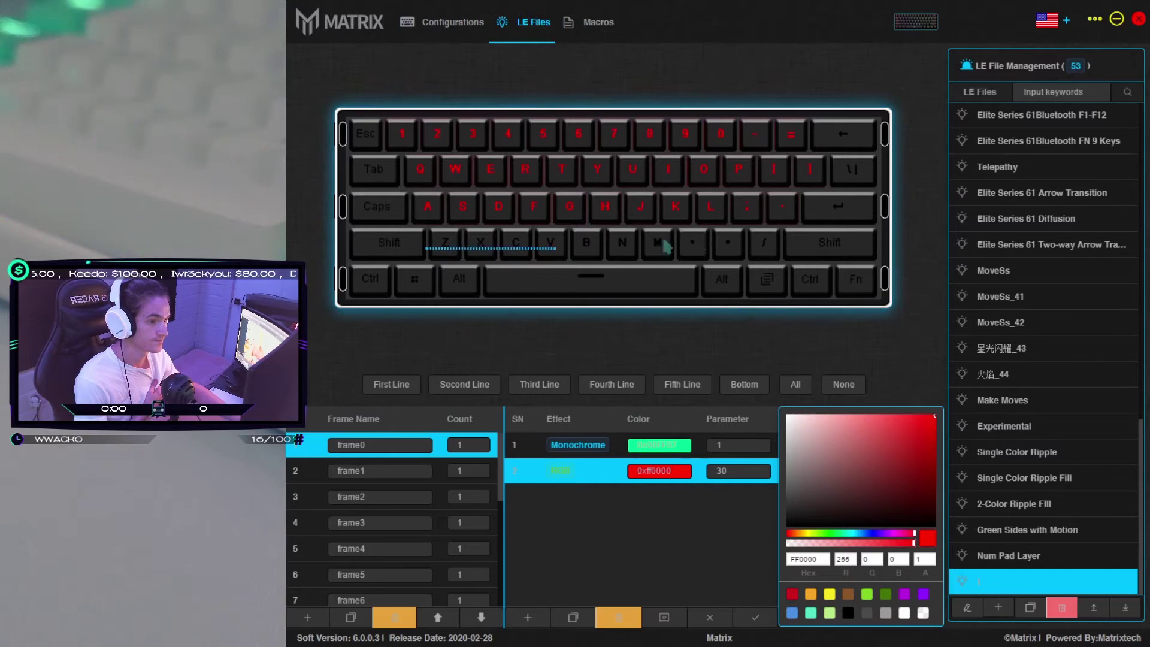
drag(665, 244, 759, 247)
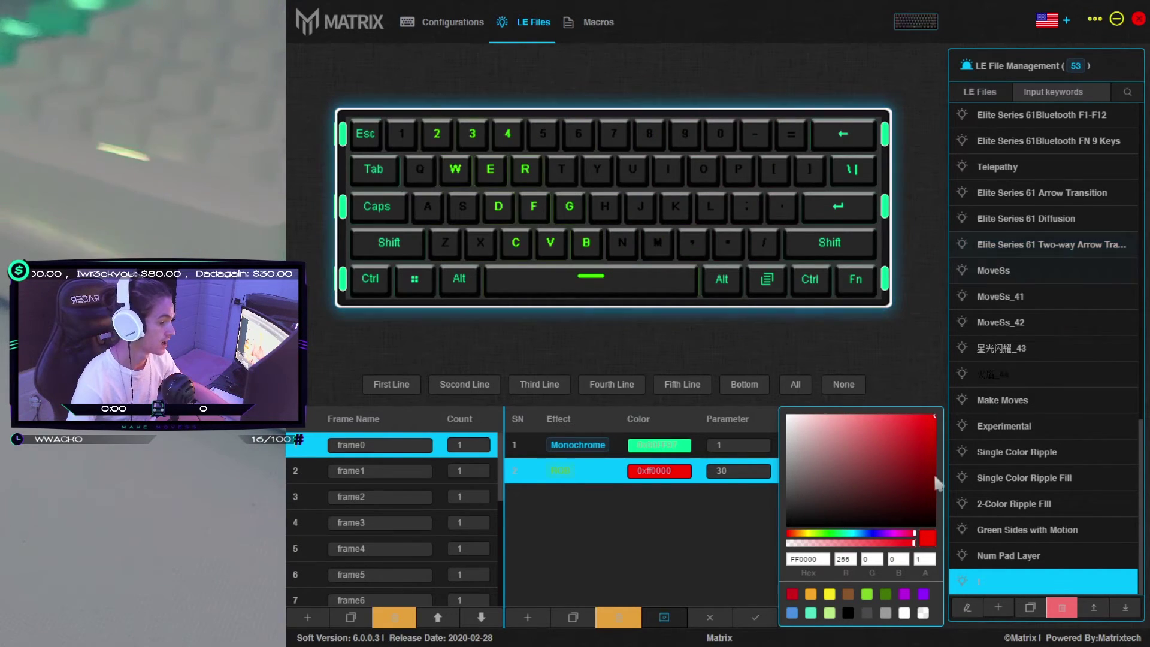
click(753, 614)
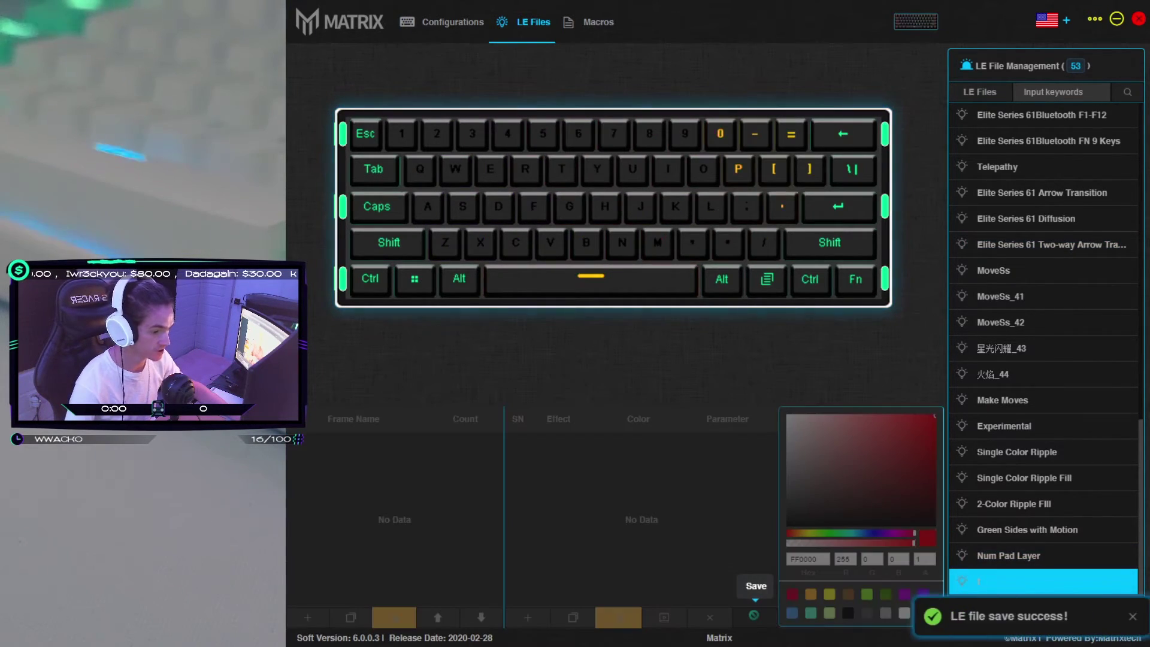
Step: In the keyboard configuration, replace the Standard layer's Tutorial light effect with light file t and apply it to the keyboard
click(453, 23)
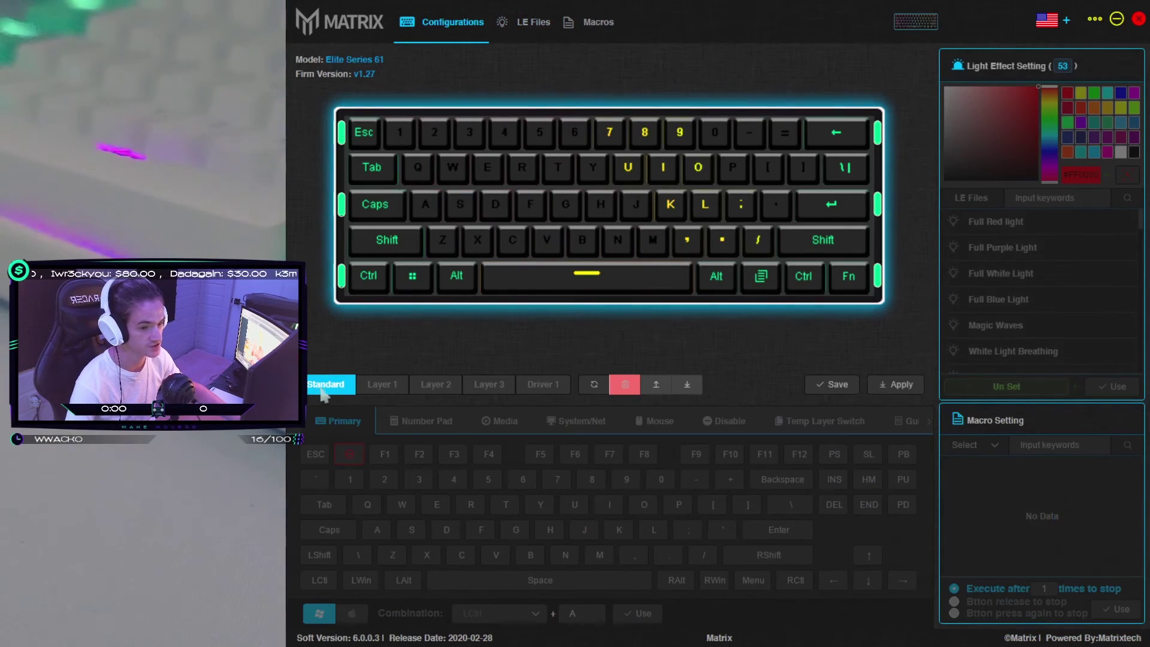
click(381, 386)
click(341, 388)
click(395, 348)
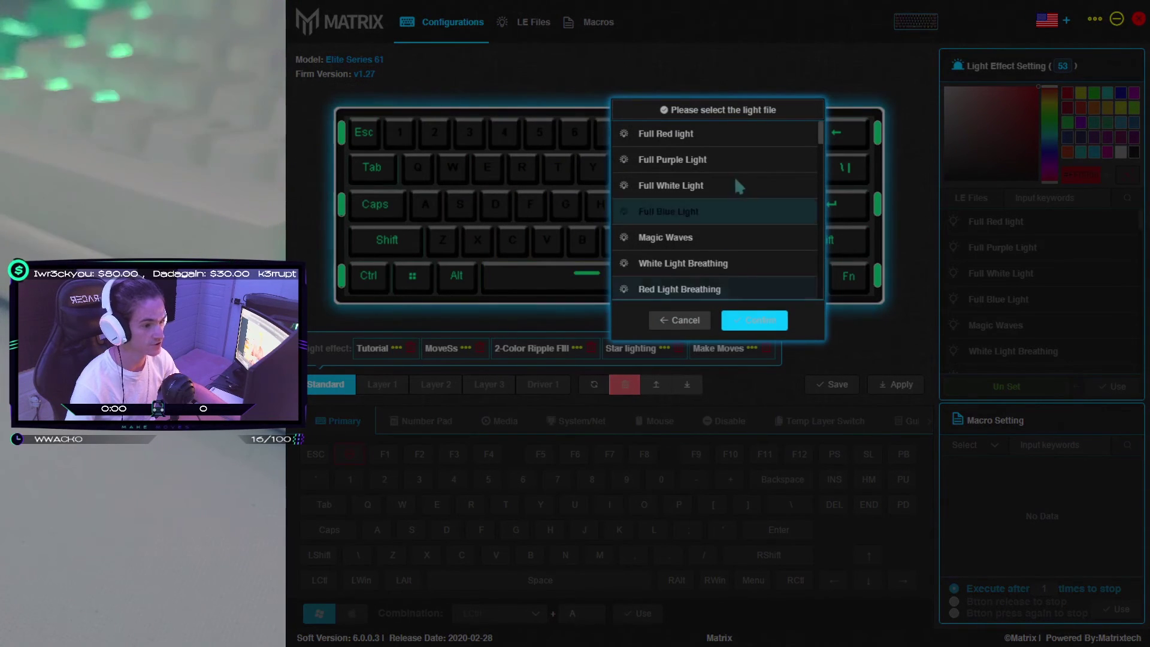
scroll(734, 180, down, 10)
click(689, 286)
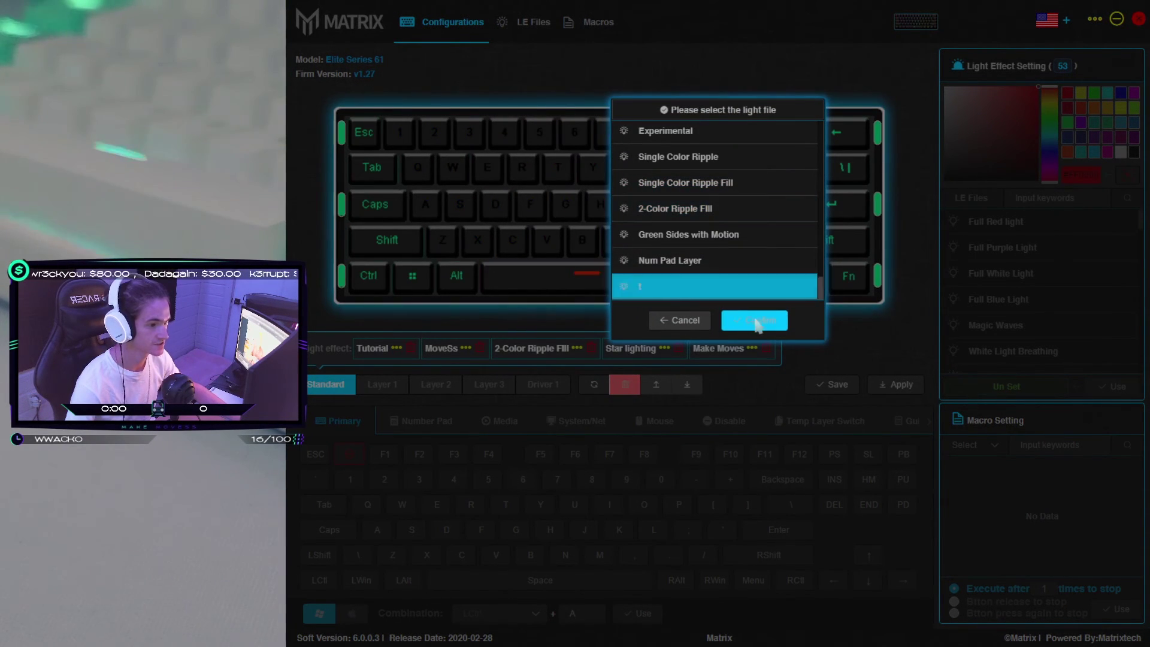
click(754, 320)
click(893, 389)
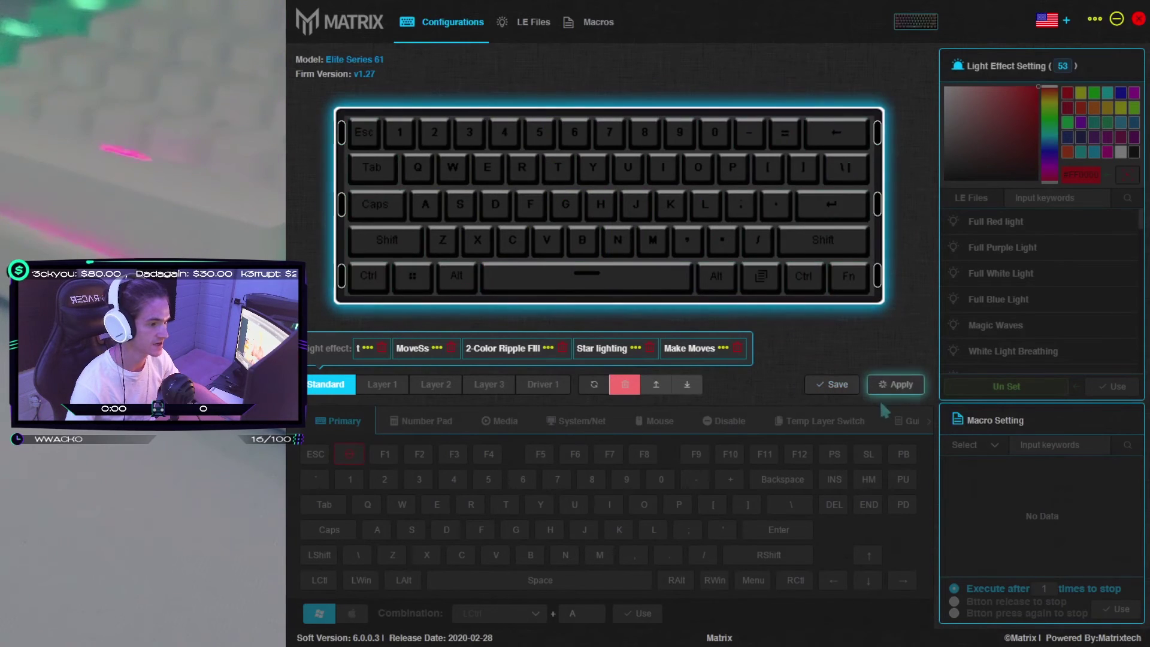
Step: Set Layer 1's light effect to light file t and apply the configuration to the keyboard
click(383, 385)
scroll(1019, 287, down, 10)
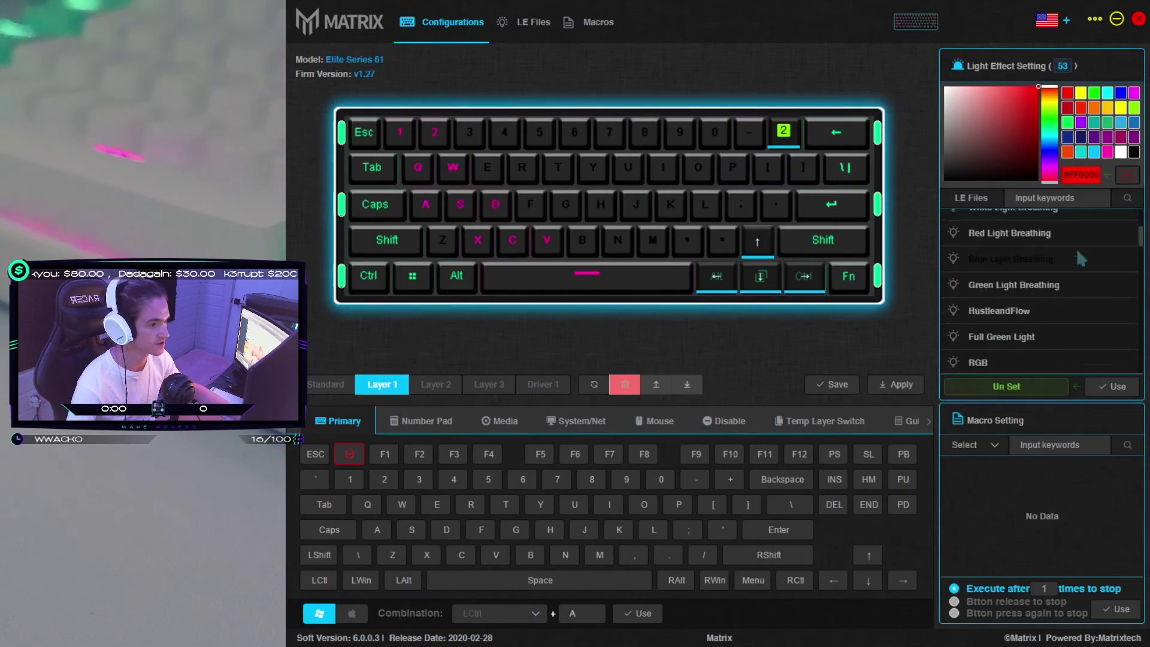
click(985, 361)
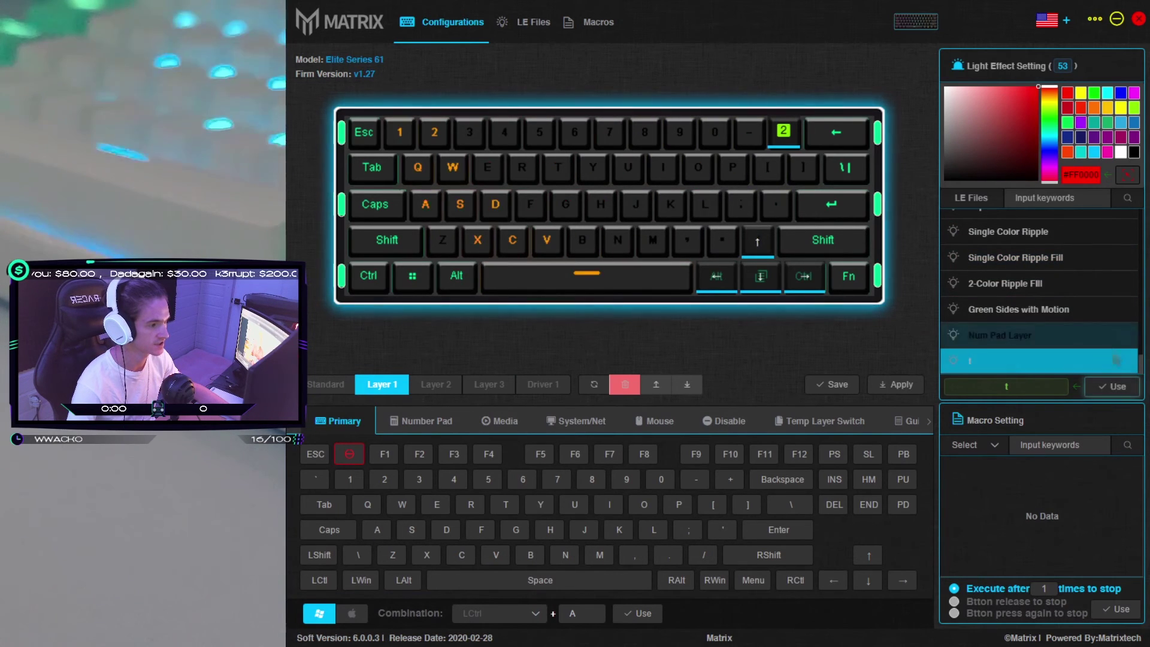
click(895, 386)
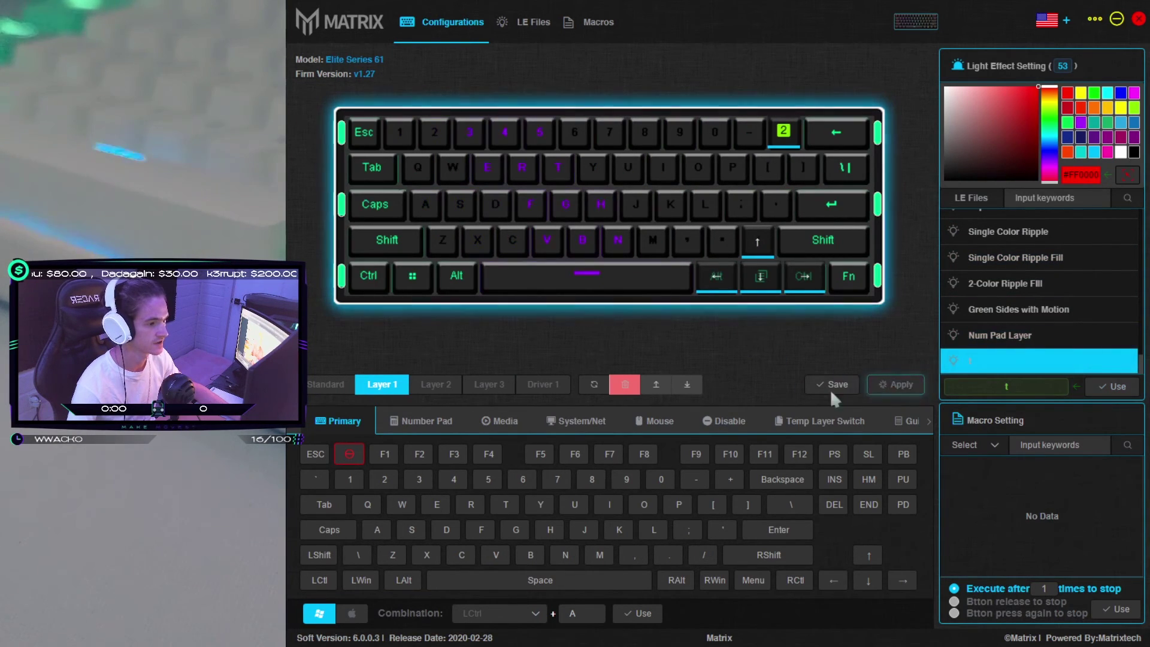